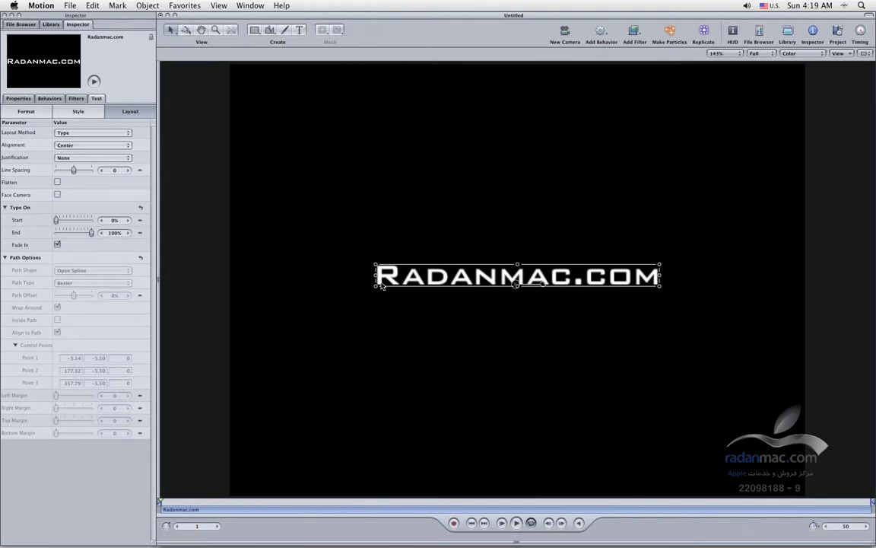
- Add a new camera to the project and switch the existing 2D groups to 3D
{"action": "left_click", "coordinate": [565, 34]}
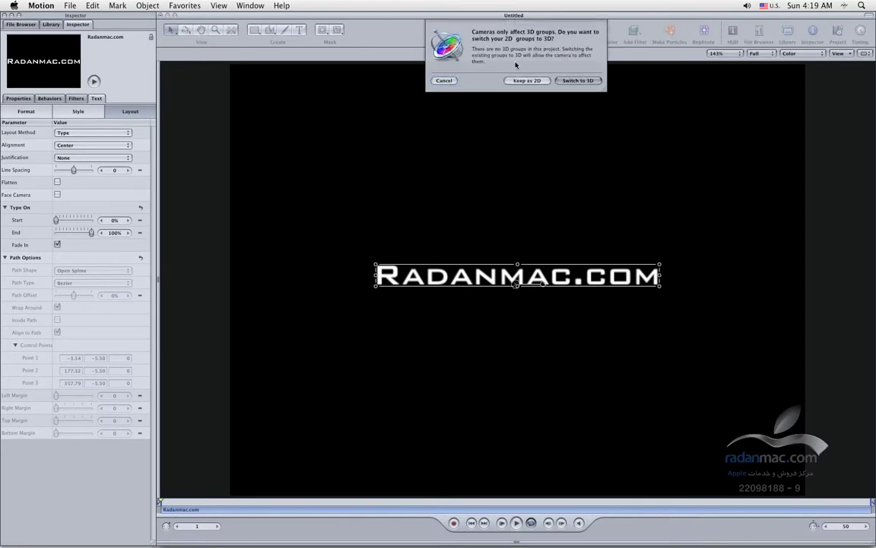
{"action": "left_click", "coordinate": [525, 76]}
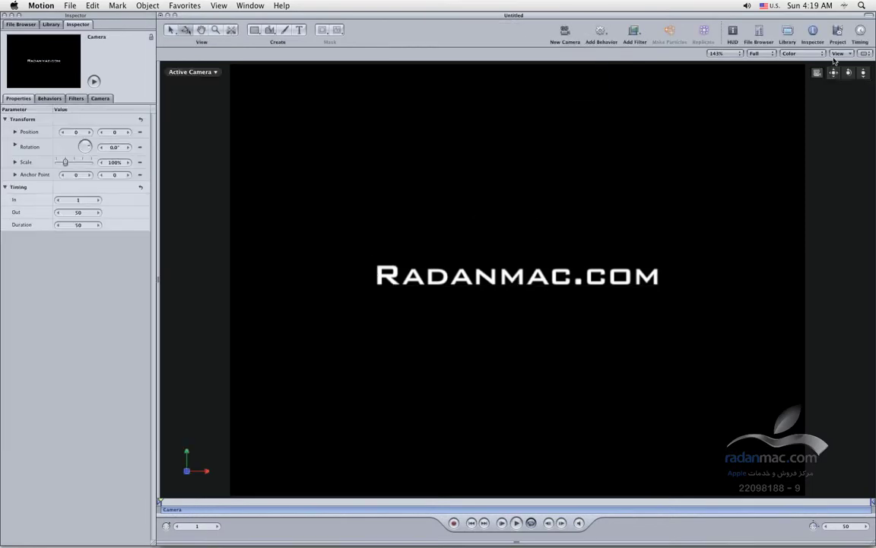
{"action": "left_click_drag", "start_coordinate": [849, 73], "coordinate": [813, 79]}
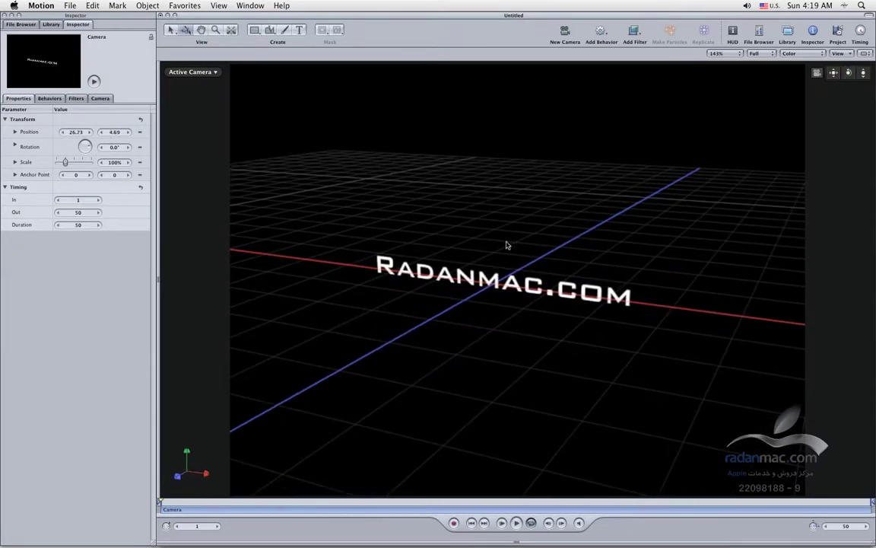
- Try the Face Camera layout option on the Radanmac.com text under an angled camera view, and turn it off again
{"action": "left_click", "coordinate": [447, 285]}
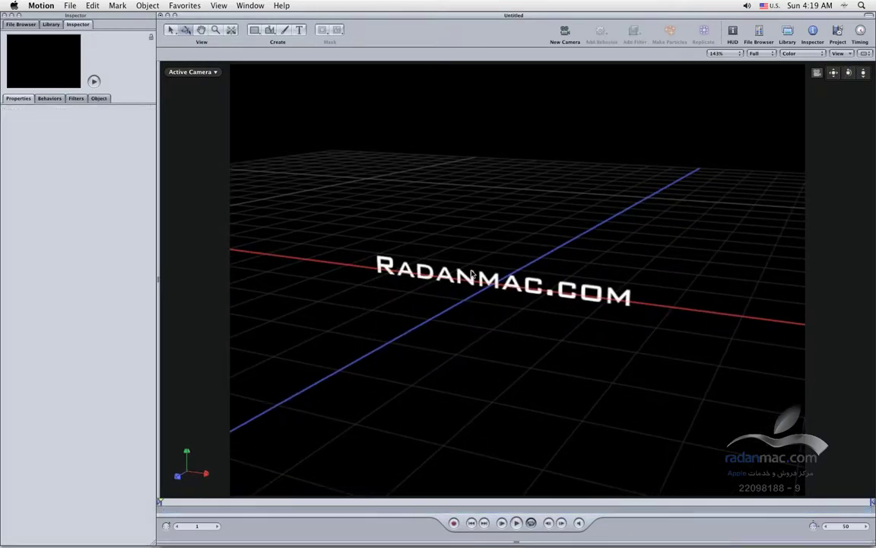
{"action": "left_click", "coordinate": [472, 273]}
{"action": "left_click", "coordinate": [96, 99]}
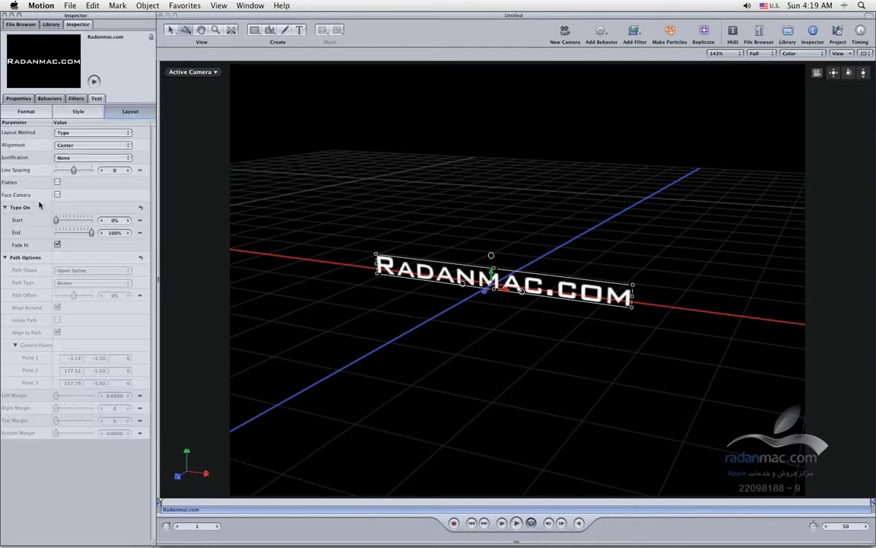
{"action": "left_click", "coordinate": [57, 195]}
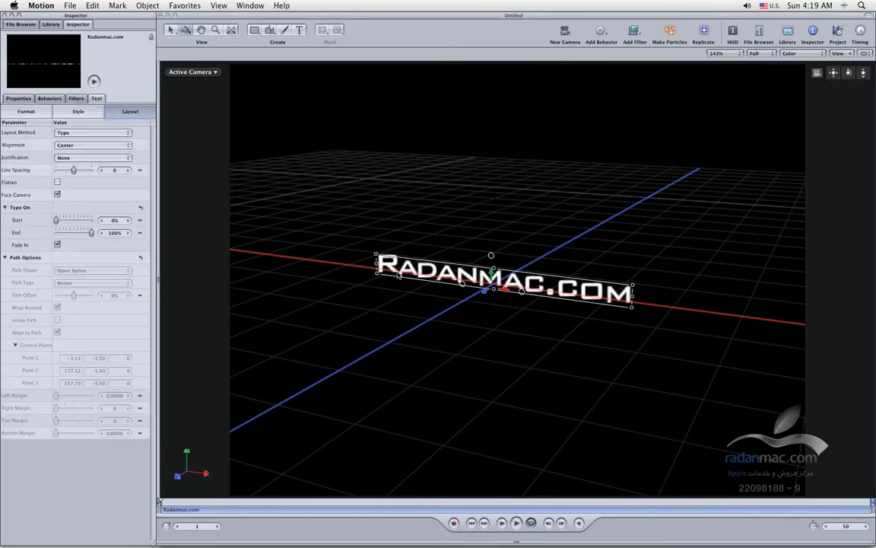
{"action": "mouse_move", "coordinate": [849, 74]}
{"action": "left_mouse_down"}
{"action": "mouse_move", "coordinate": [578, 83]}
{"action": "mouse_move", "coordinate": [494, 75]}
{"action": "mouse_move", "coordinate": [518, 64]}
{"action": "mouse_move", "coordinate": [557, 90]}
{"action": "mouse_move", "coordinate": [851, 71]}
{"action": "left_mouse_up"}
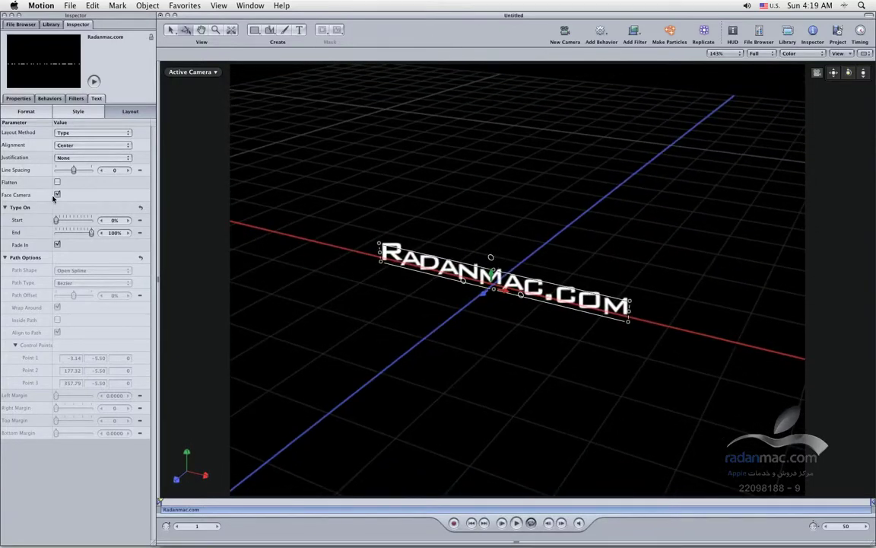
{"action": "left_click", "coordinate": [56, 195]}
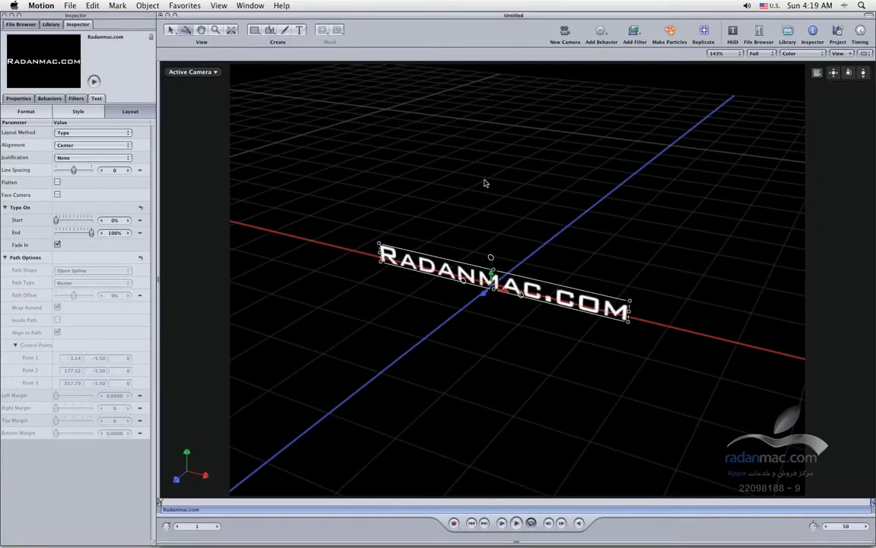
- Set the text's Type On End to 77% and compare the reveal with Fade In off and on
{"action": "mouse_move", "coordinate": [848, 73]}
{"action": "left_mouse_down"}
{"action": "mouse_move", "coordinate": [835, 74]}
{"action": "mouse_move", "coordinate": [849, 73]}
{"action": "mouse_move", "coordinate": [847, 87]}
{"action": "mouse_move", "coordinate": [873, 74]}
{"action": "mouse_move", "coordinate": [855, 74]}
{"action": "left_mouse_up"}
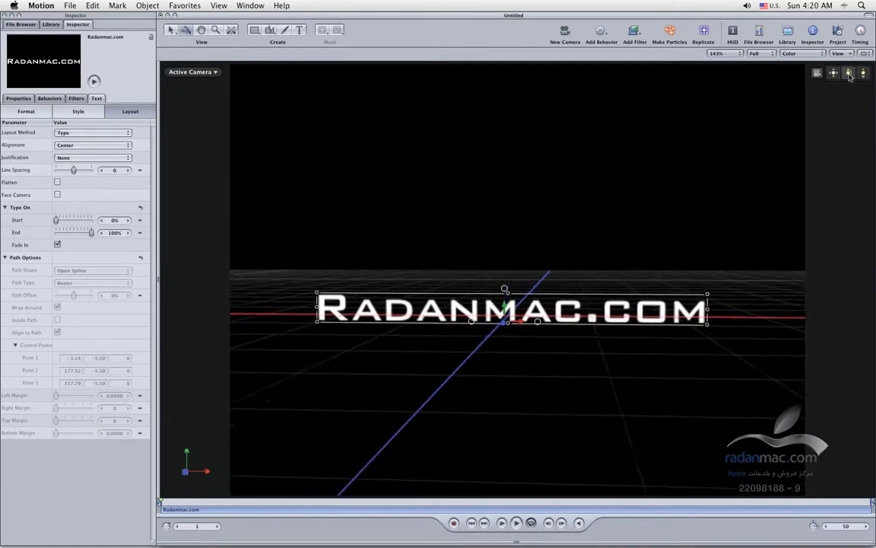
{"action": "left_click_drag", "start_coordinate": [55, 220], "coordinate": [36, 222]}
{"action": "mouse_move", "coordinate": [92, 232]}
{"action": "left_mouse_down"}
{"action": "mouse_move", "coordinate": [72, 233]}
{"action": "mouse_move", "coordinate": [76, 241]}
{"action": "mouse_move", "coordinate": [92, 234]}
{"action": "mouse_move", "coordinate": [61, 233]}
{"action": "mouse_move", "coordinate": [84, 237]}
{"action": "left_mouse_up"}
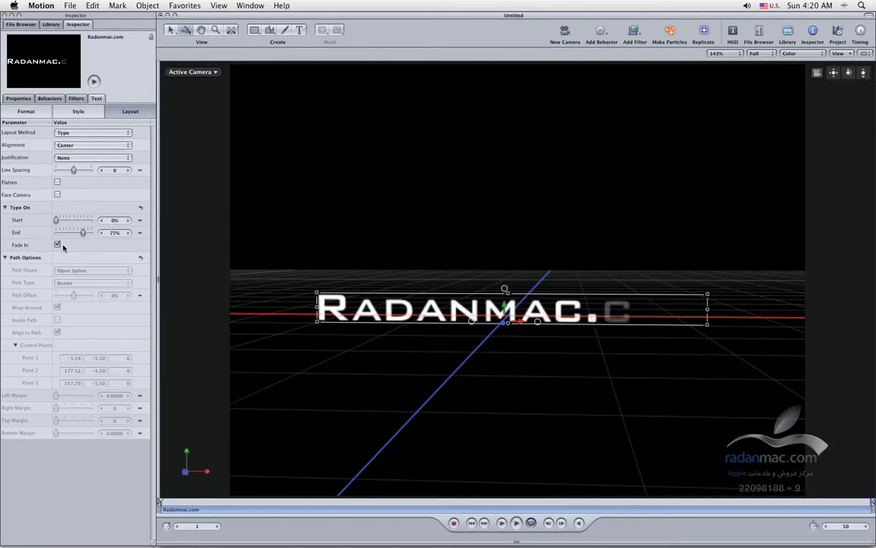
{"action": "left_click", "coordinate": [58, 245]}
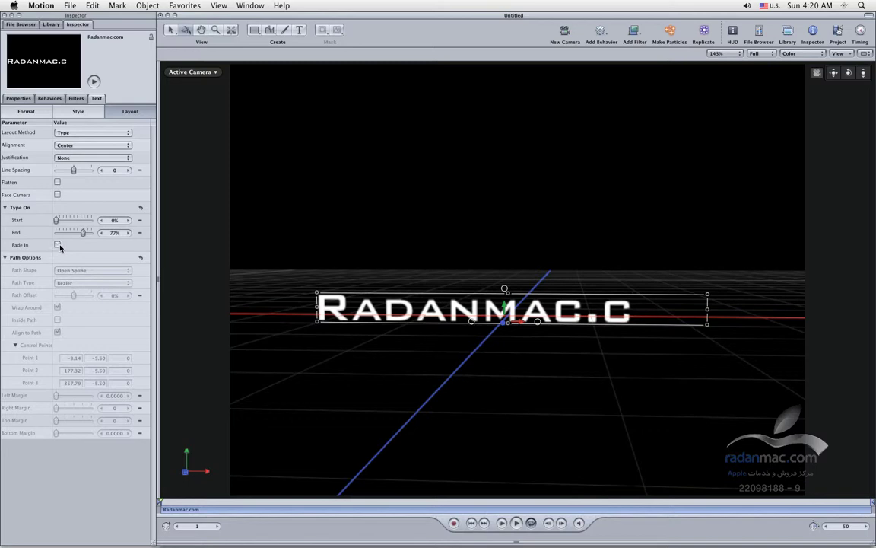
{"action": "left_click", "coordinate": [57, 245]}
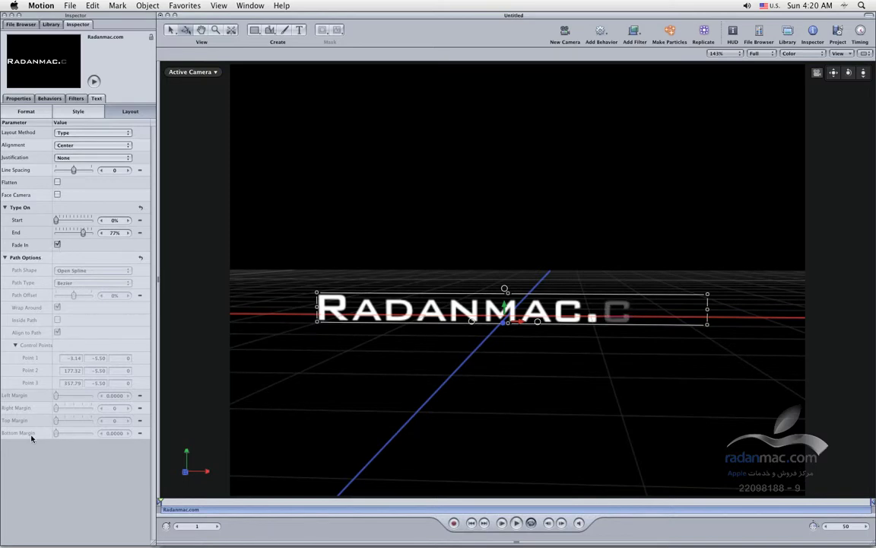
- Change the text's layout method to Paragraph and move the text back along the X axis toward the frame's center
{"action": "left_click", "coordinate": [57, 133]}
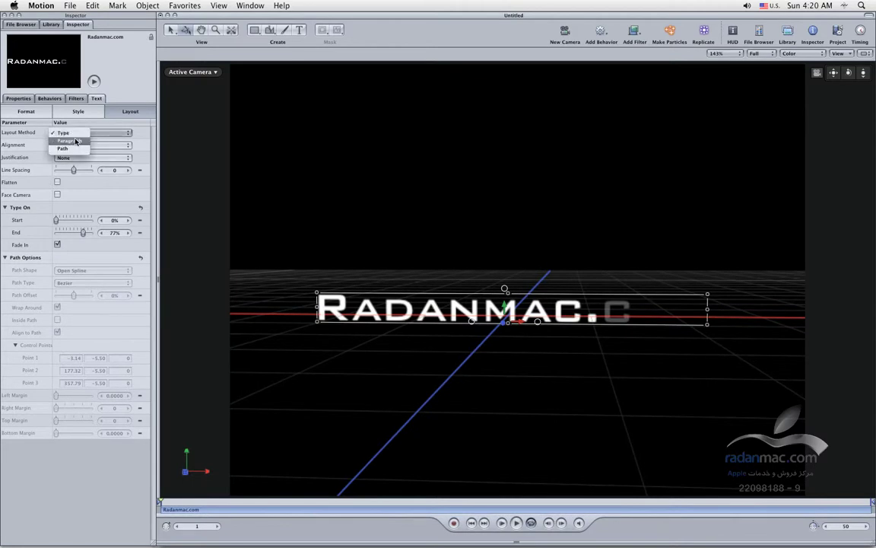
{"action": "left_click", "coordinate": [75, 141]}
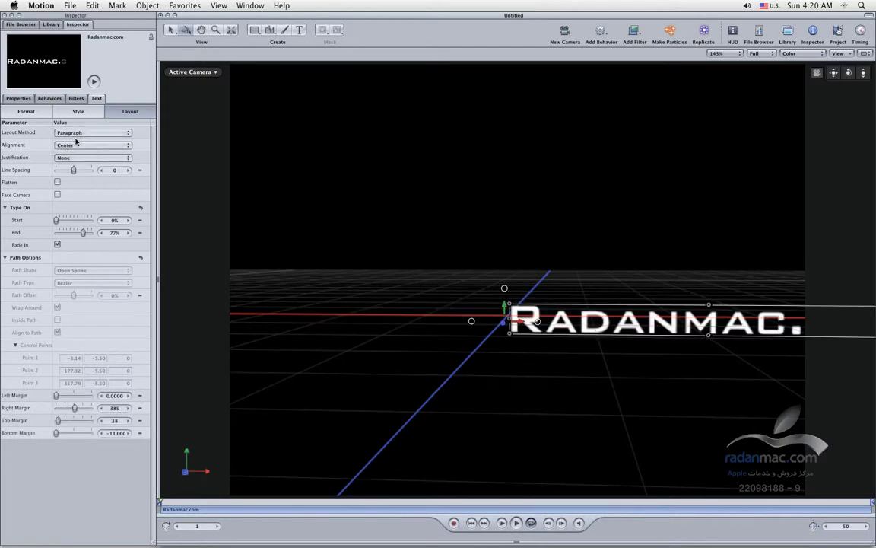
{"action": "left_click_drag", "start_coordinate": [516, 320], "coordinate": [337, 319]}
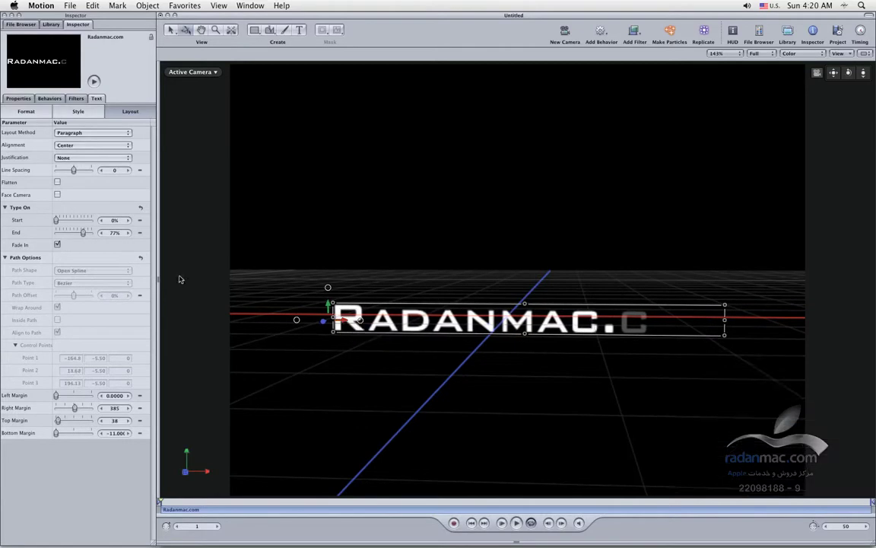
- Set the Type On End value to 100% and change the text's layout method to Path
{"action": "left_click_drag", "start_coordinate": [90, 236], "coordinate": [93, 236]}
{"action": "left_click", "coordinate": [83, 133]}
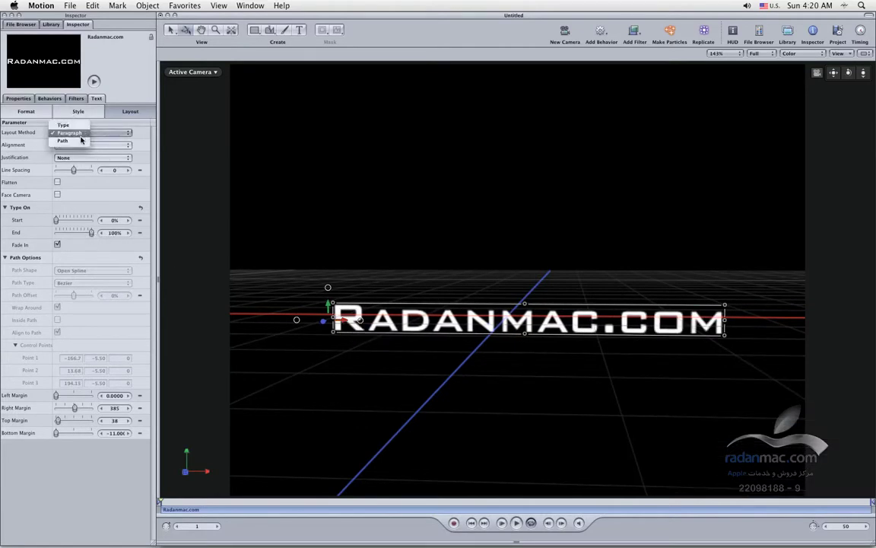
{"action": "left_click", "coordinate": [79, 144]}
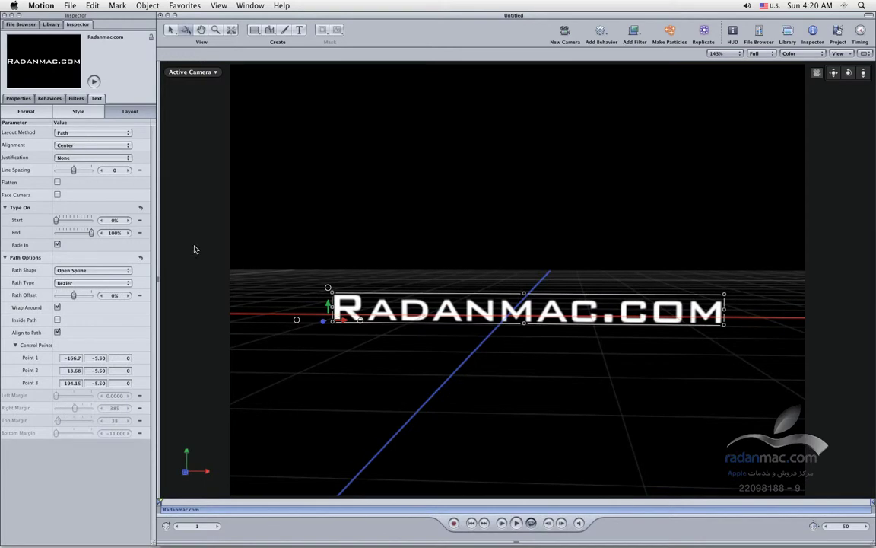
- Try the Closed Spline and Circle path shapes on the text
{"action": "left_click", "coordinate": [87, 272]}
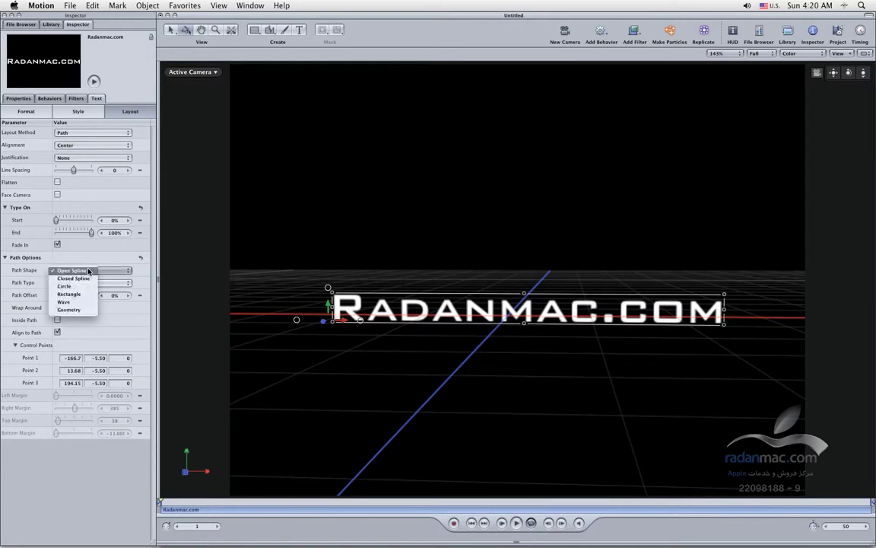
{"action": "left_click", "coordinate": [87, 279]}
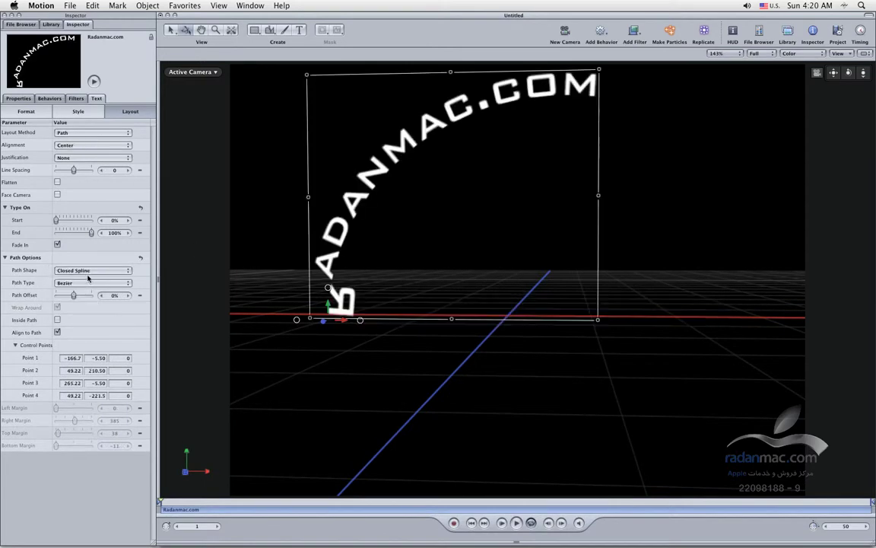
{"action": "left_click", "coordinate": [92, 272]}
{"action": "left_click", "coordinate": [99, 278]}
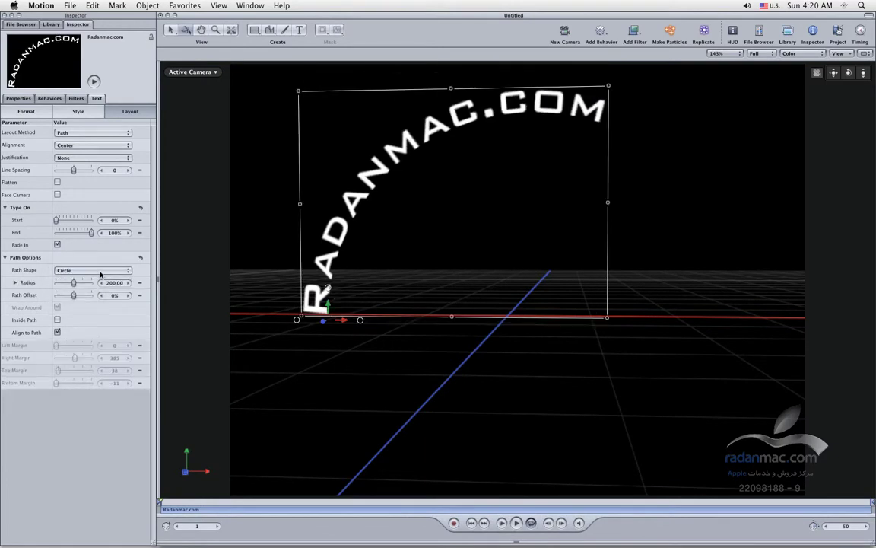
- Set the text's Path Offset to 1%
{"action": "left_click", "coordinate": [101, 273]}
{"action": "left_click", "coordinate": [20, 217]}
{"action": "mouse_move", "coordinate": [73, 298]}
{"action": "left_mouse_down"}
{"action": "mouse_move", "coordinate": [86, 297]}
{"action": "mouse_move", "coordinate": [74, 296]}
{"action": "left_mouse_up"}
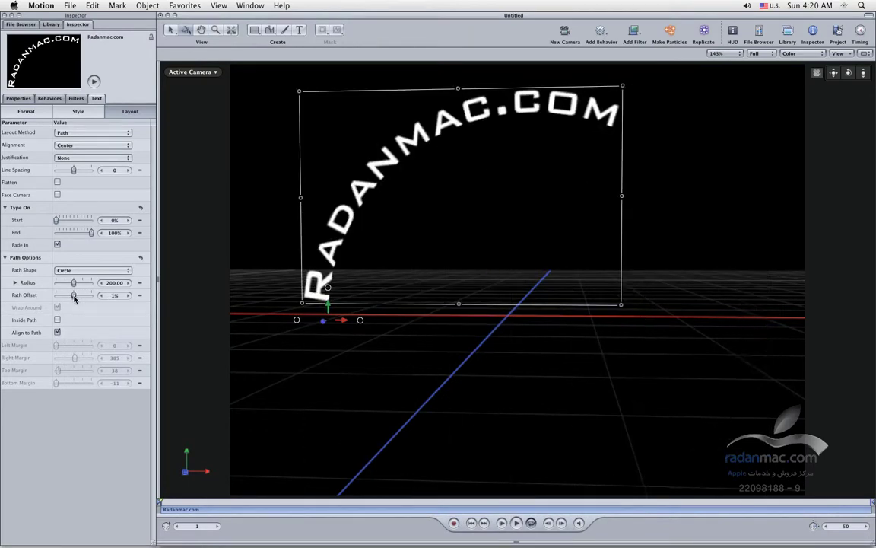
- Try the Rectangle, Wave and Geometry path shapes on the text, and return the path shape to Open Spline
{"action": "left_click", "coordinate": [90, 266]}
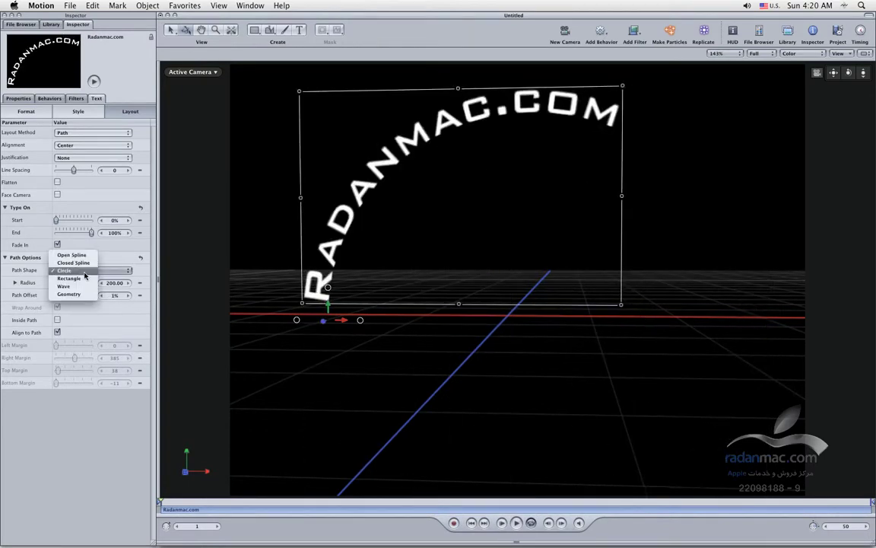
{"action": "left_click", "coordinate": [88, 280]}
{"action": "left_click", "coordinate": [89, 272]}
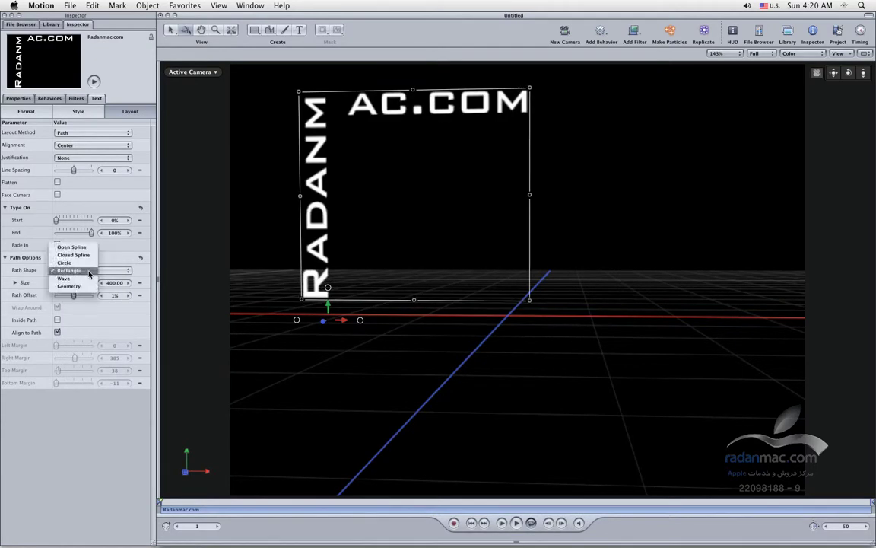
{"action": "left_click", "coordinate": [88, 278]}
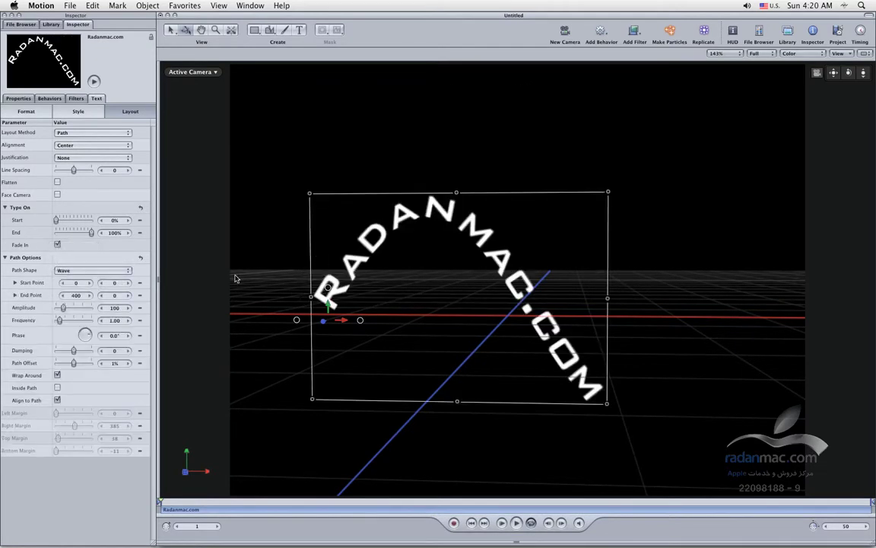
{"action": "left_click", "coordinate": [85, 270]}
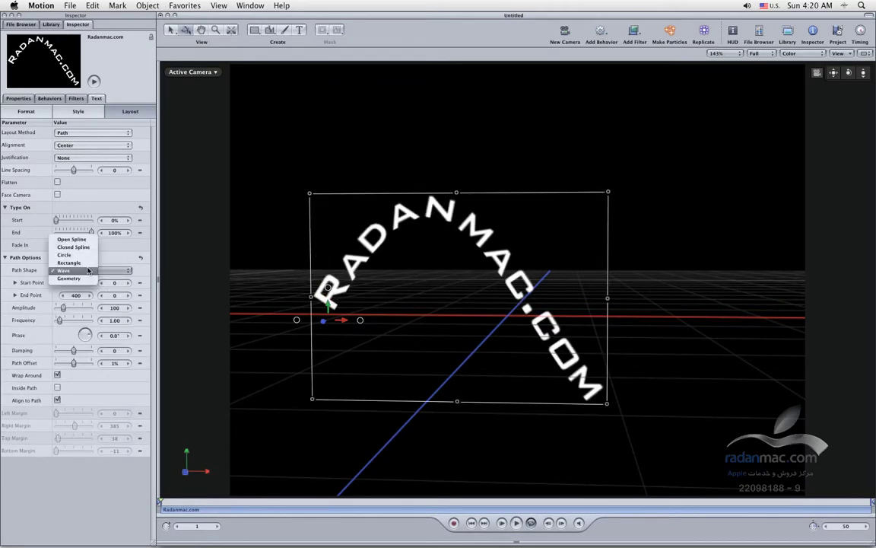
{"action": "left_click", "coordinate": [68, 278]}
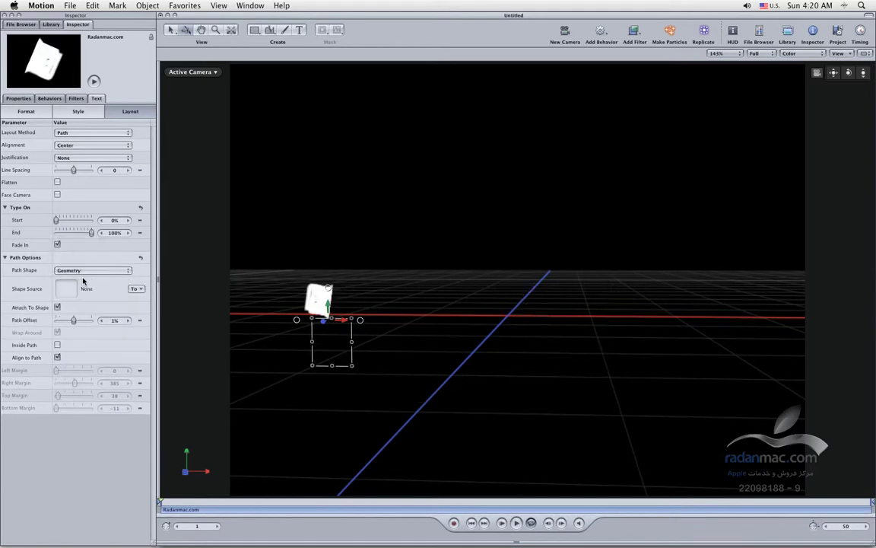
{"action": "left_click", "coordinate": [79, 270]}
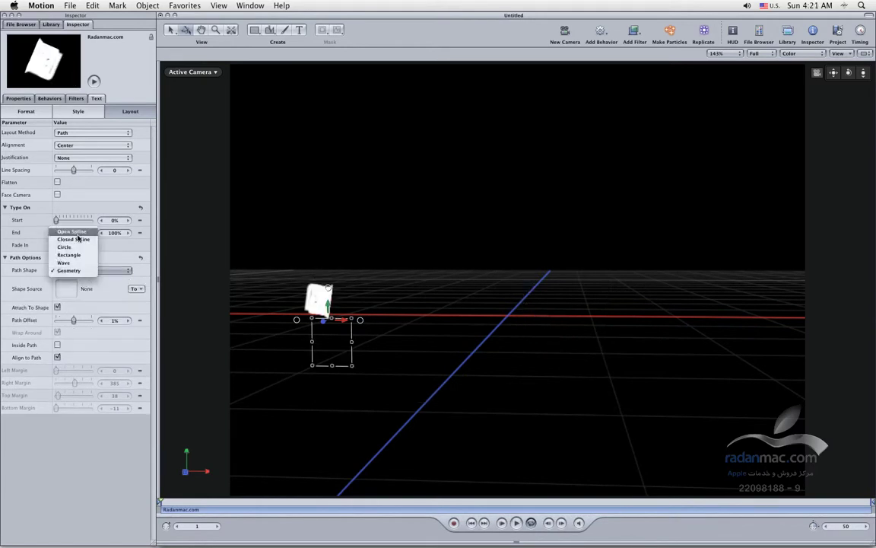
{"action": "left_click", "coordinate": [67, 221]}
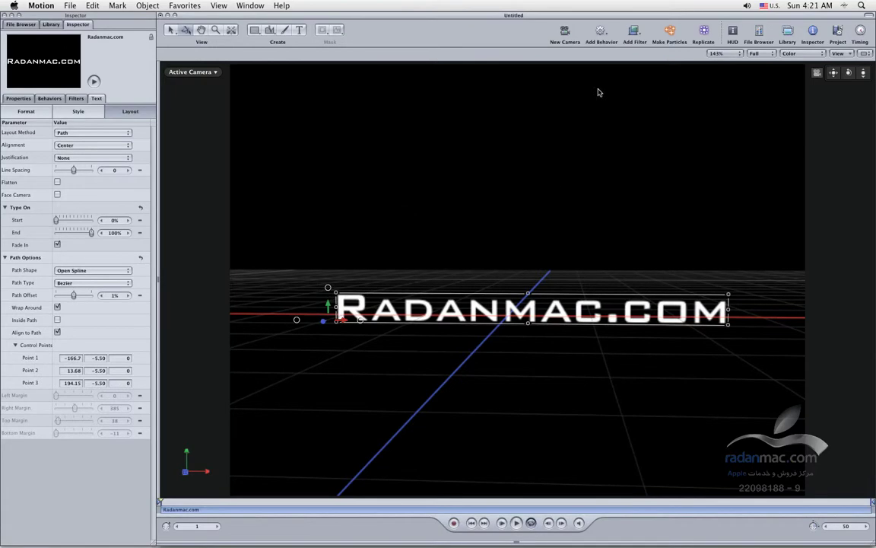
- Delete the Camera and the empty Group 1 from the project's layers
{"action": "key", "text": "super+4"}
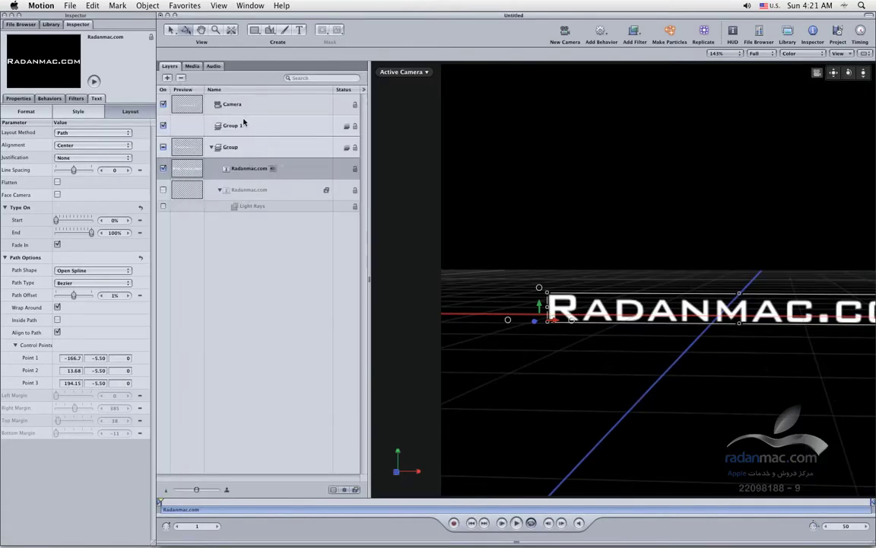
{"action": "left_click", "coordinate": [244, 111]}
{"action": "key", "text": "Delete"}
{"action": "left_click", "coordinate": [252, 112]}
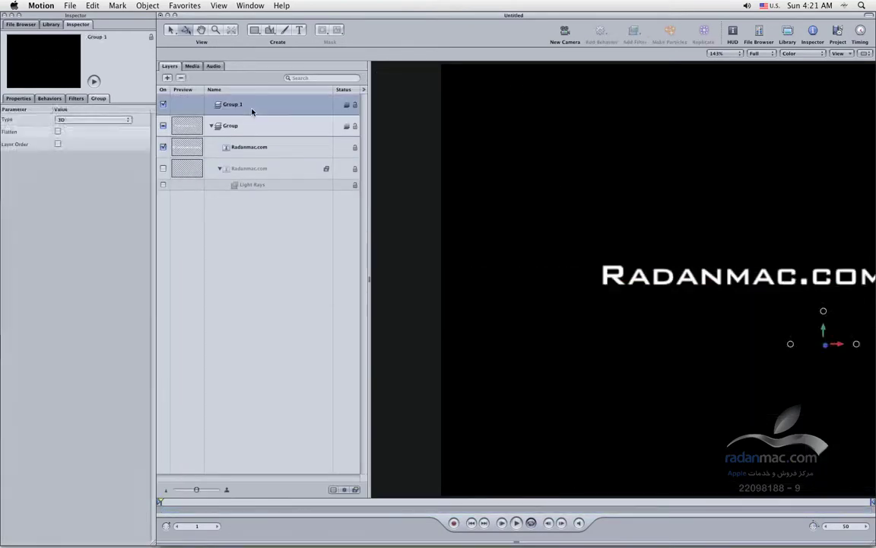
{"action": "key", "text": "Delete"}
- Switch the remaining group from 3D to 2D and hide the layers list
{"action": "left_click", "coordinate": [318, 107]}
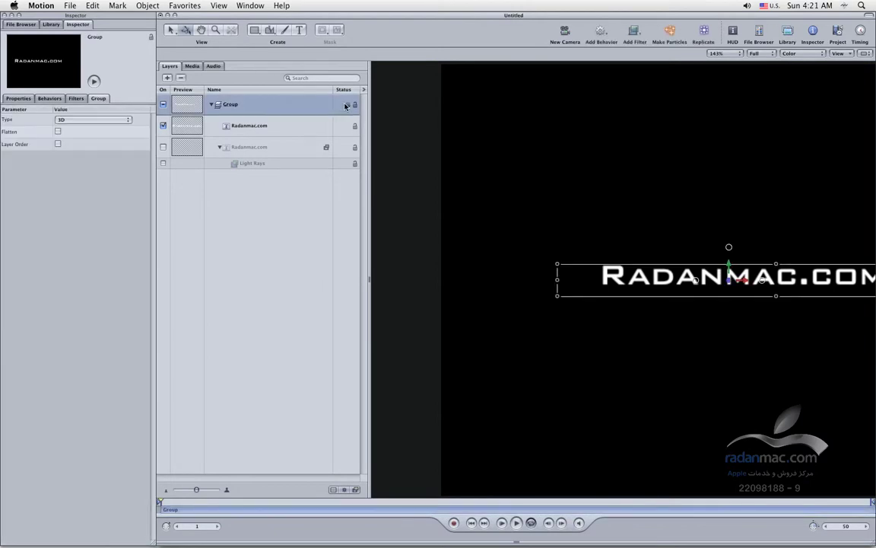
{"action": "left_click", "coordinate": [346, 106]}
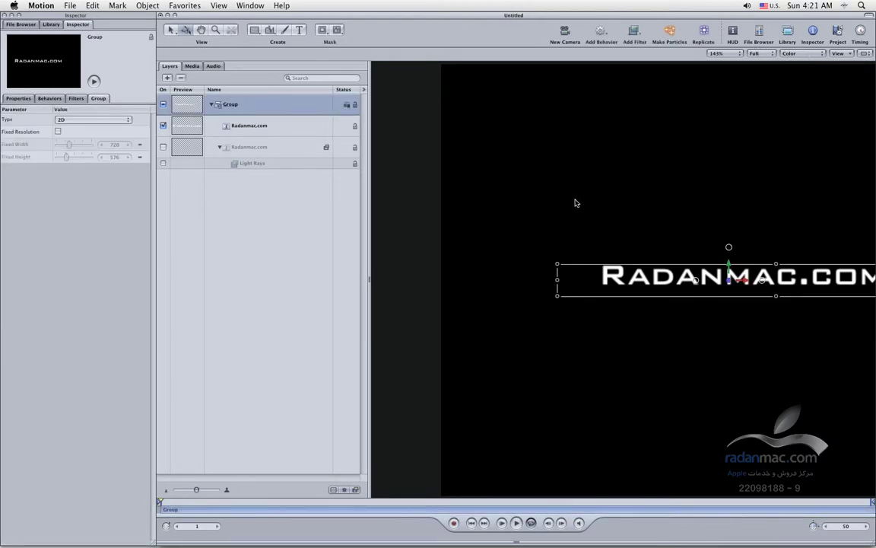
{"action": "key", "text": "F5"}
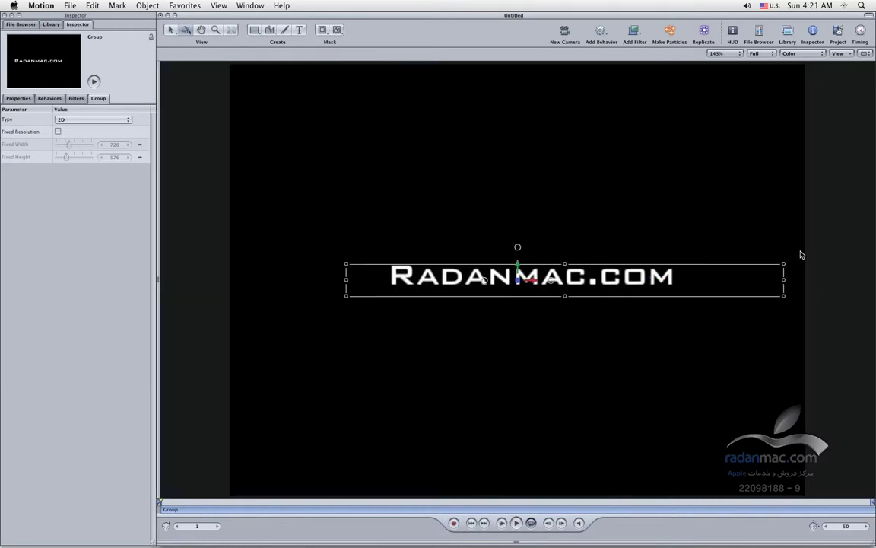
- Draw a yellow circle on the canvas and position it below the left end of the Radanmac.com text
{"action": "left_click", "coordinate": [800, 257]}
{"action": "left_click", "coordinate": [490, 266]}
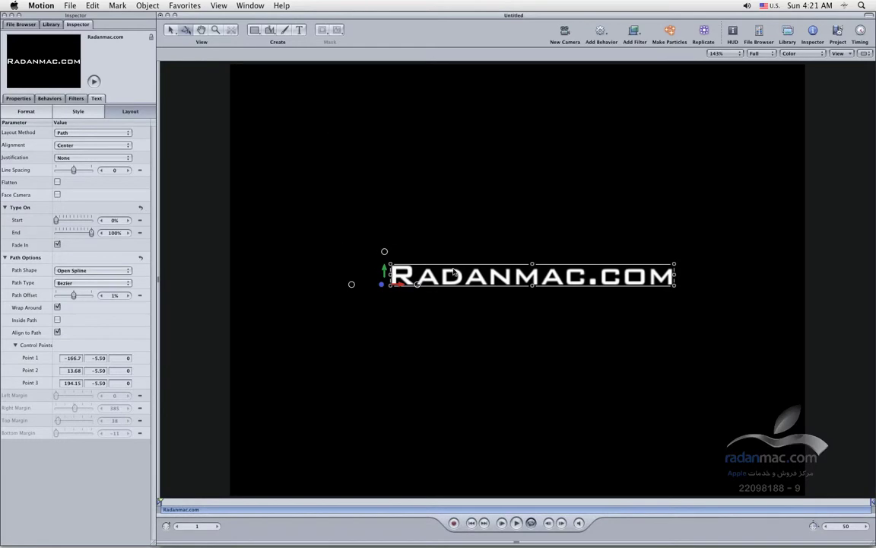
{"action": "left_click", "coordinate": [254, 30]}
{"action": "left_click", "coordinate": [254, 52]}
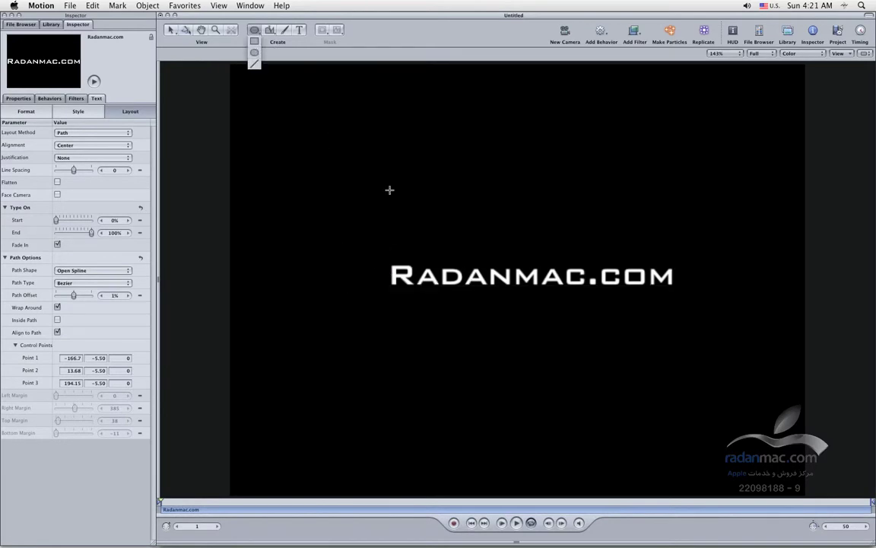
{"action": "left_click_drag", "start_coordinate": [308, 163], "coordinate": [392, 250]}
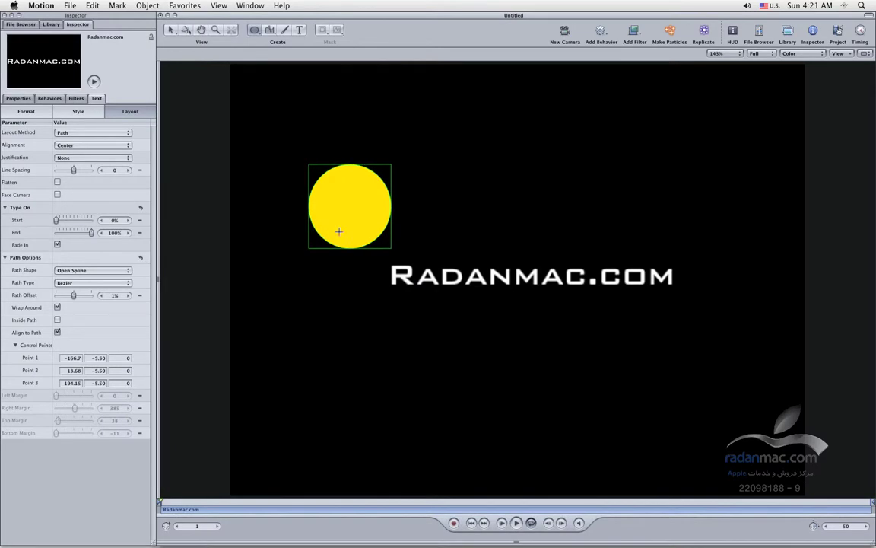
{"action": "left_click", "coordinate": [171, 30]}
{"action": "left_click_drag", "start_coordinate": [367, 219], "coordinate": [357, 379]}
- Apply the Motion Path behavior from Basic Motion to the circle and shift the circle slightly left
{"action": "left_click", "coordinate": [601, 30]}
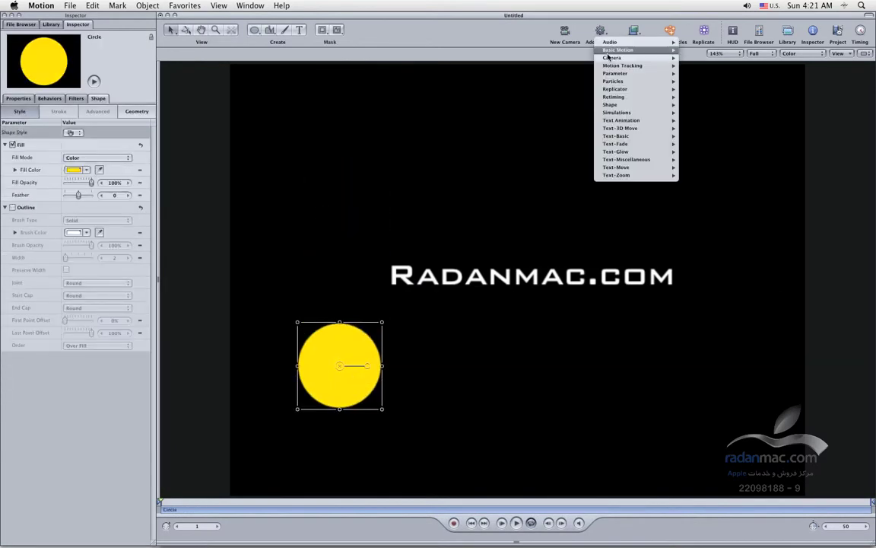
{"action": "mouse_move", "coordinate": [639, 49]}
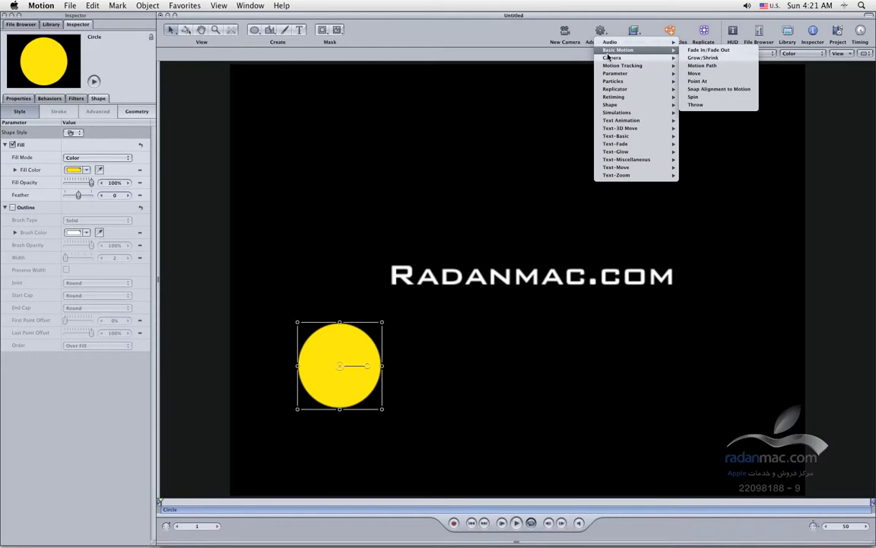
{"action": "left_click", "coordinate": [706, 57]}
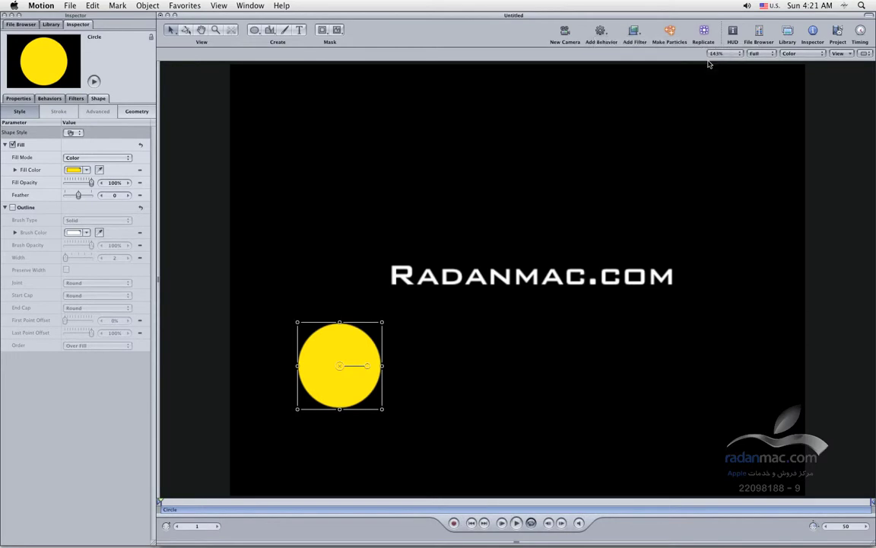
{"action": "left_click", "coordinate": [600, 35]}
{"action": "mouse_move", "coordinate": [639, 49]}
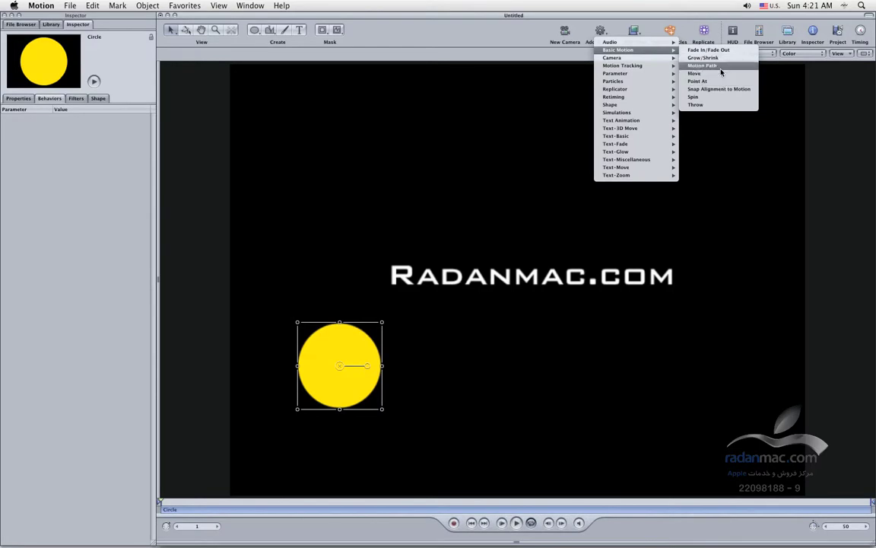
{"action": "left_click", "coordinate": [702, 65]}
{"action": "left_click_drag", "start_coordinate": [334, 391], "coordinate": [311, 391]}
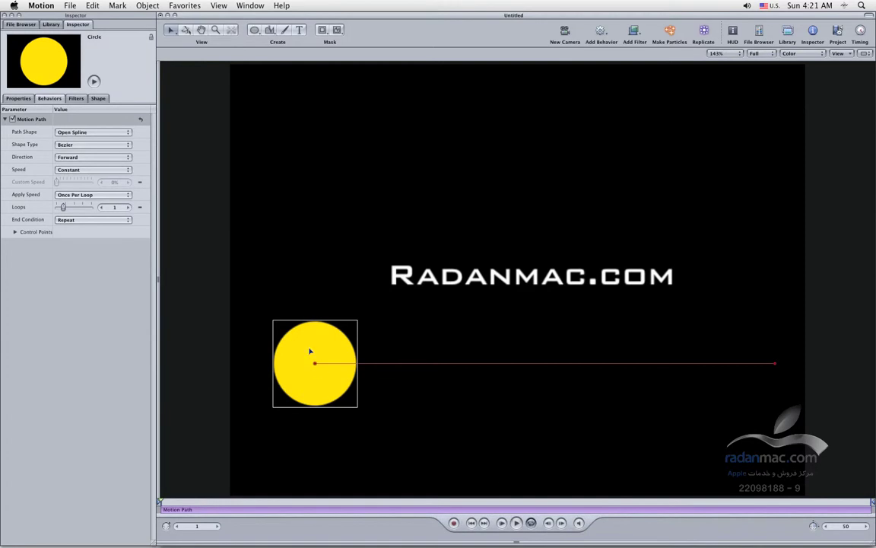
- Show the Motion Path HUD, move the path's start point down and left, raise its end point, and preview the animation
{"action": "key", "text": "F7"}
{"action": "left_click_drag", "start_coordinate": [732, 380], "coordinate": [746, 128]}
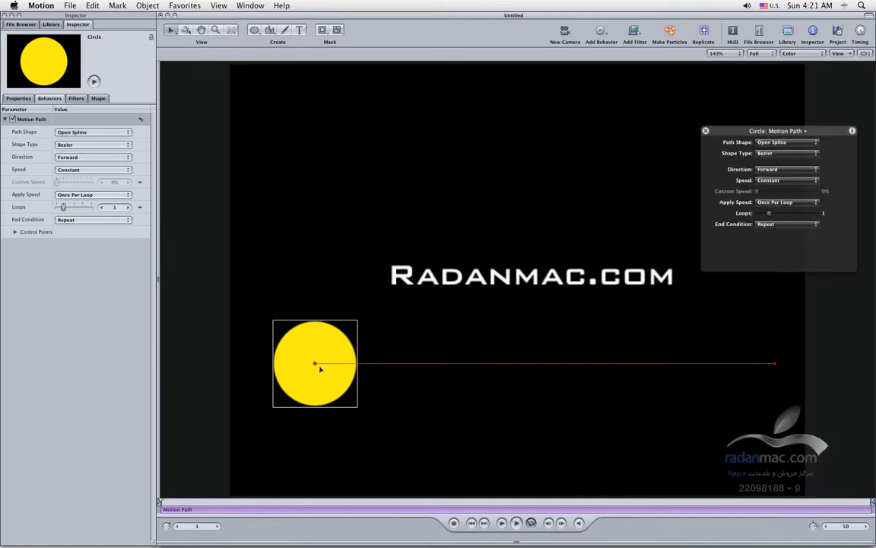
{"action": "left_click_drag", "start_coordinate": [318, 366], "coordinate": [297, 380]}
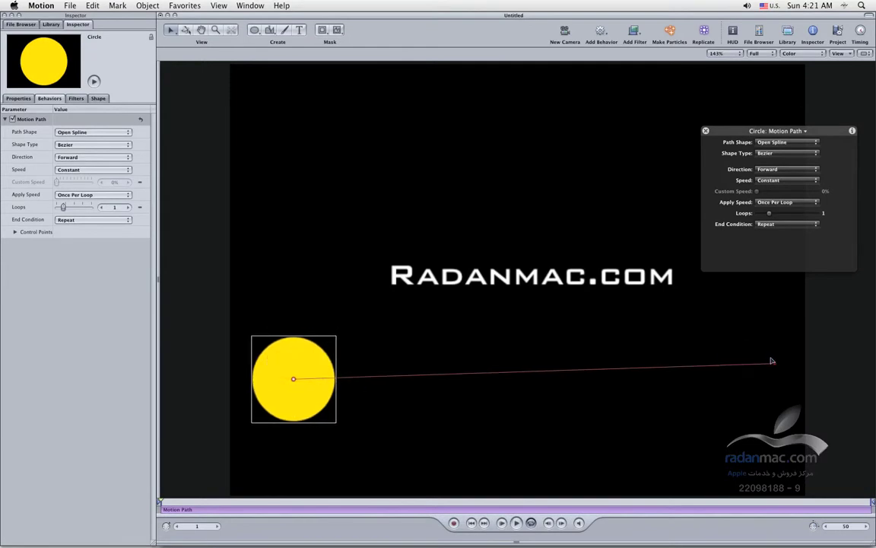
{"action": "left_click_drag", "start_coordinate": [774, 367], "coordinate": [767, 337]}
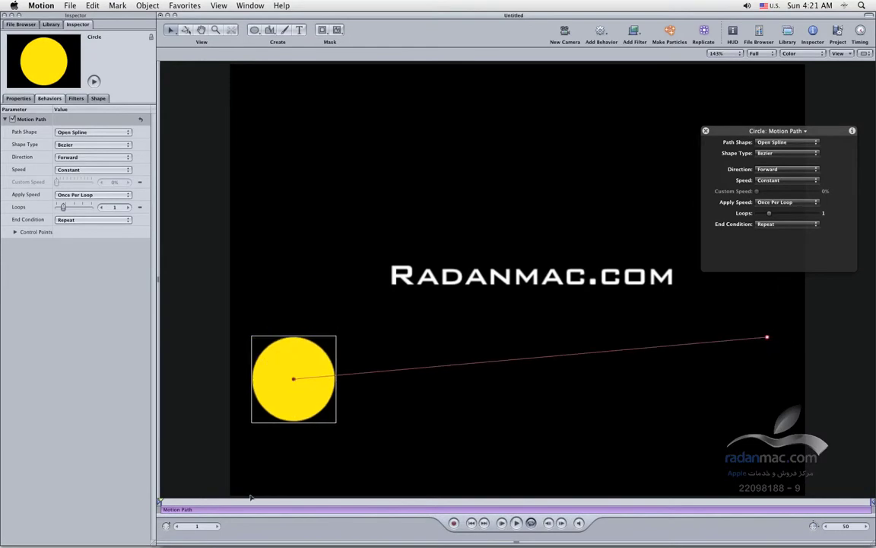
{"action": "left_click", "coordinate": [516, 522]}
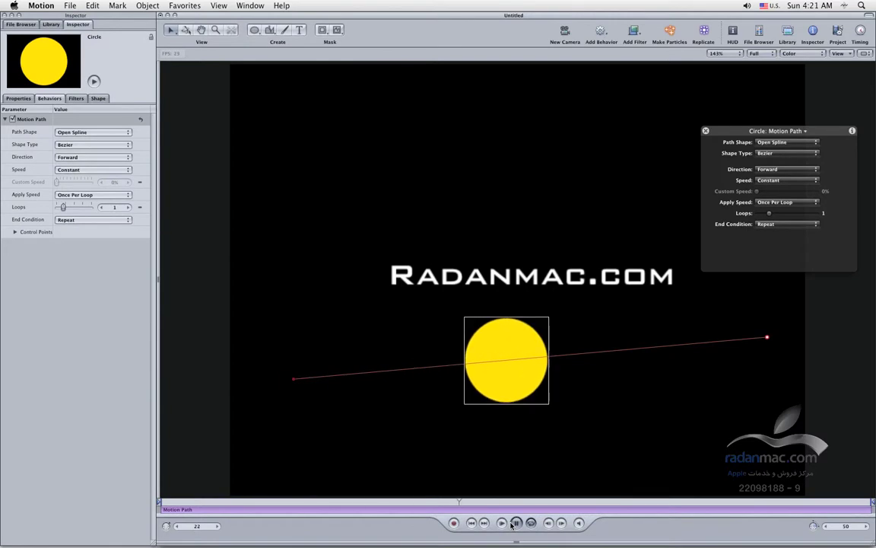
{"action": "left_click", "coordinate": [471, 523]}
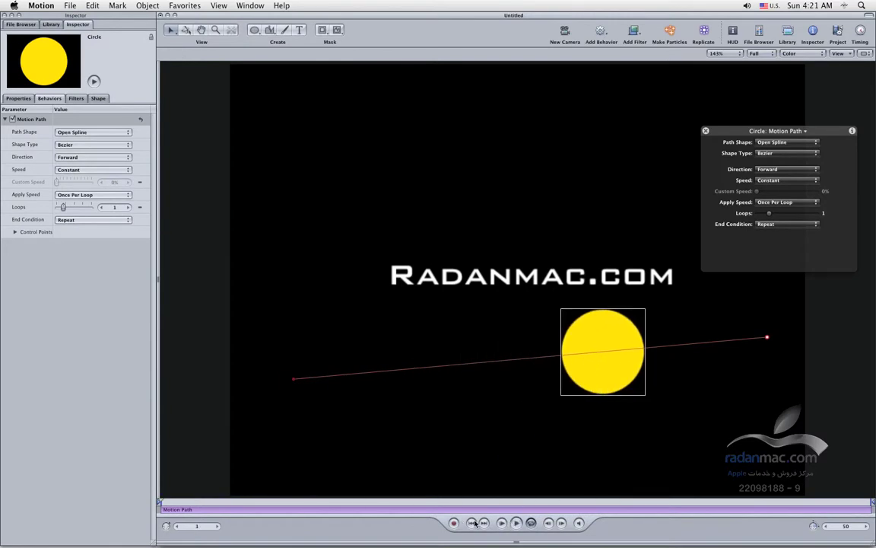
- Set the motion path's shape to Closed Spline and preview the circle's movement
{"action": "left_click", "coordinate": [781, 142]}
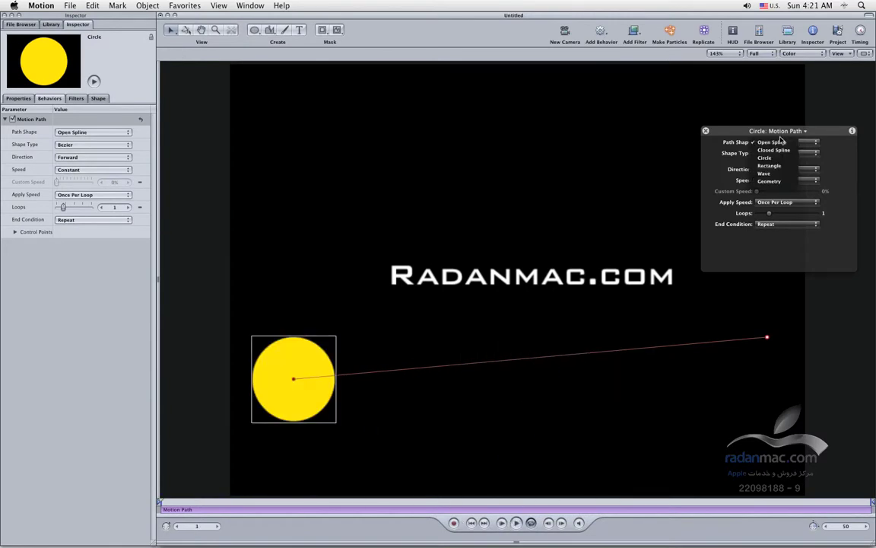
{"action": "left_click", "coordinate": [779, 151]}
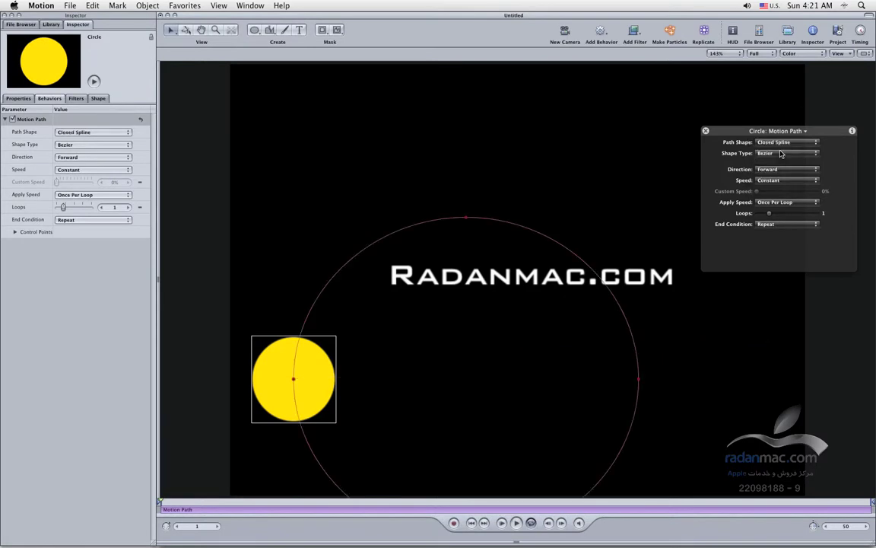
{"action": "left_click", "coordinate": [516, 523]}
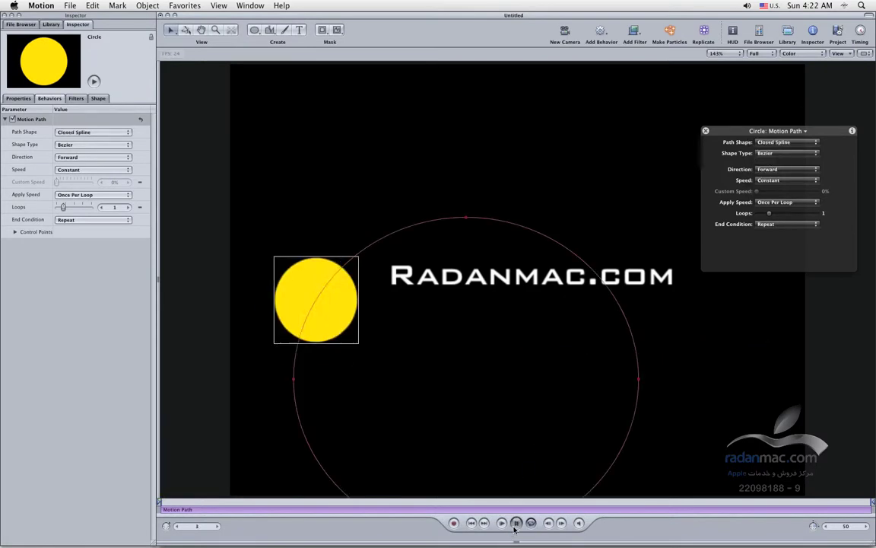
{"action": "left_click", "coordinate": [517, 523]}
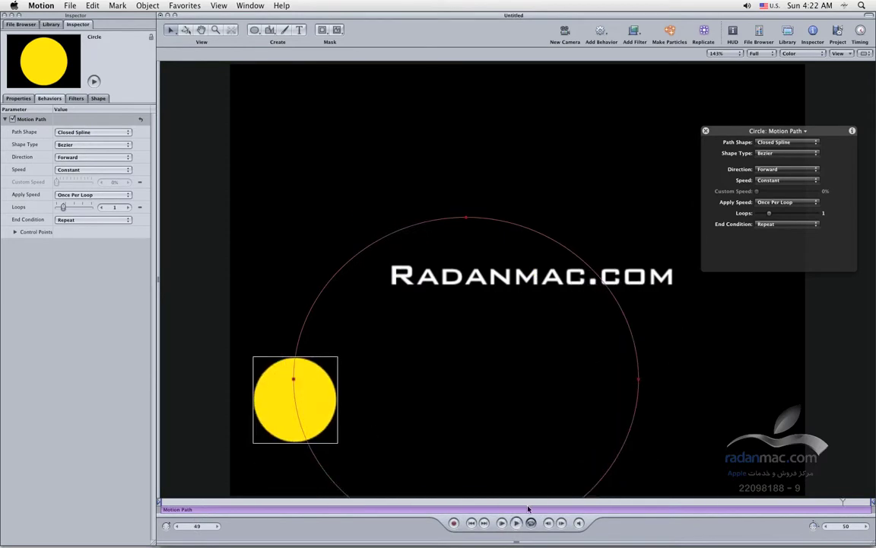
- Set the motion path's shape to Circle and enlarge its radius to 213.93
{"action": "left_click", "coordinate": [812, 144]}
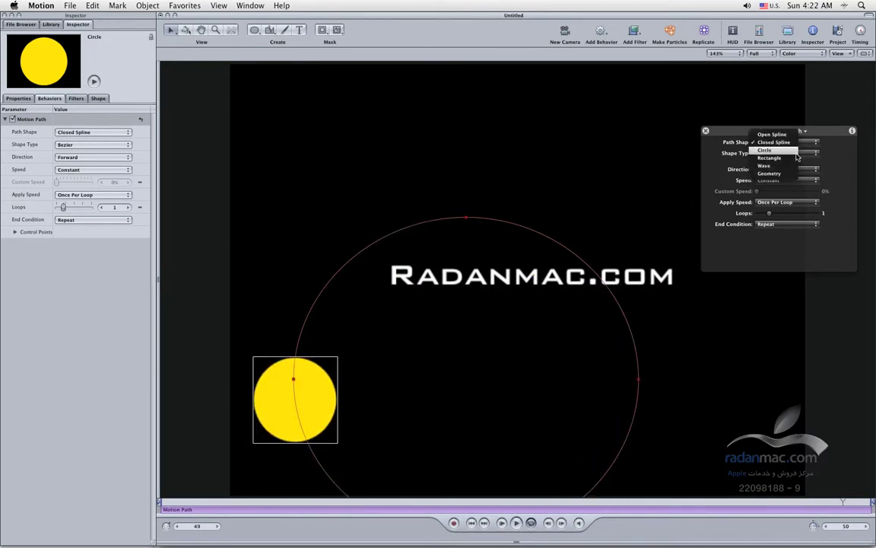
{"action": "left_click", "coordinate": [794, 160]}
{"action": "left_click", "coordinate": [804, 144]}
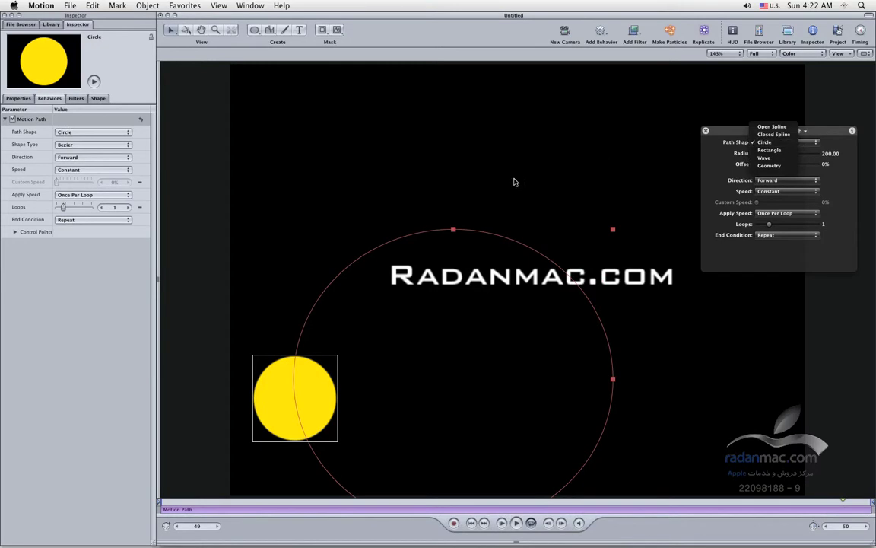
{"action": "left_click", "coordinate": [550, 165]}
{"action": "mouse_move", "coordinate": [454, 230]}
{"action": "left_mouse_down"}
{"action": "mouse_move", "coordinate": [453, 186]}
{"action": "mouse_move", "coordinate": [453, 219]}
{"action": "left_mouse_up"}
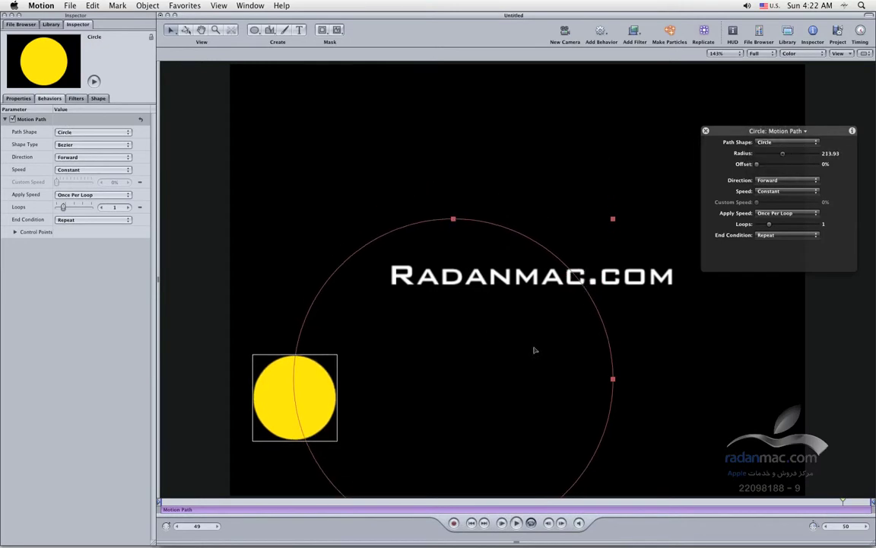
- Move the yellow circle and its motion path up so the whole path fits within the canvas
{"action": "left_click", "coordinate": [567, 244]}
{"action": "left_click", "coordinate": [331, 379]}
{"action": "left_click_drag", "start_coordinate": [449, 355], "coordinate": [449, 313]}
{"action": "left_click", "coordinate": [449, 317]}
{"action": "left_click_drag", "start_coordinate": [293, 390], "coordinate": [318, 263]}
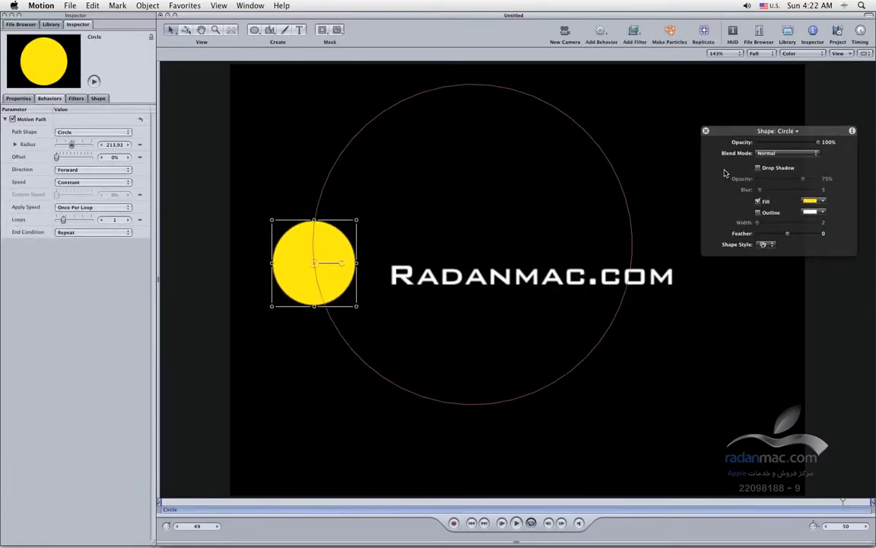
- Try the Rectangle, Wave and Geometry path shapes on the circle's Motion Path behavior
{"action": "left_click", "coordinate": [794, 133]}
{"action": "left_click", "coordinate": [790, 142]}
{"action": "left_click", "coordinate": [787, 142]}
{"action": "left_click", "coordinate": [791, 144]}
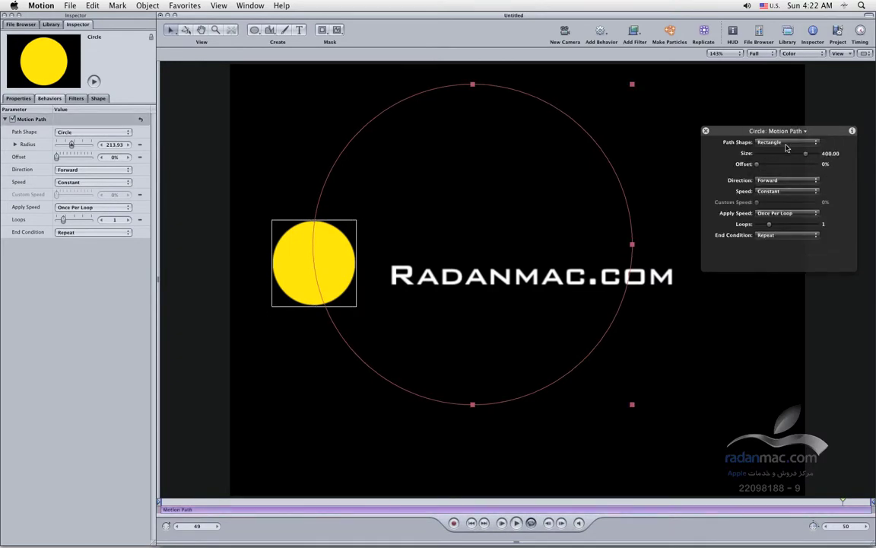
{"action": "left_click", "coordinate": [791, 143]}
{"action": "left_click", "coordinate": [784, 149]}
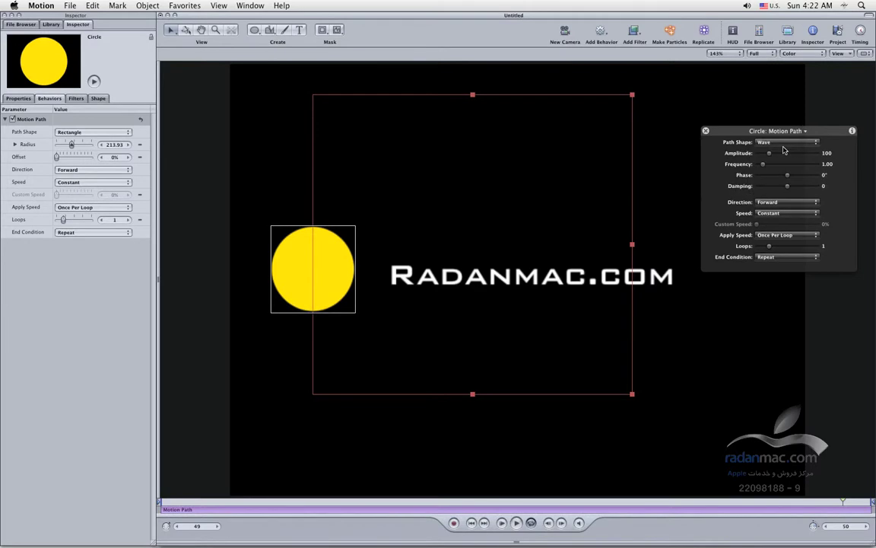
{"action": "left_click", "coordinate": [787, 143]}
{"action": "left_click", "coordinate": [788, 151]}
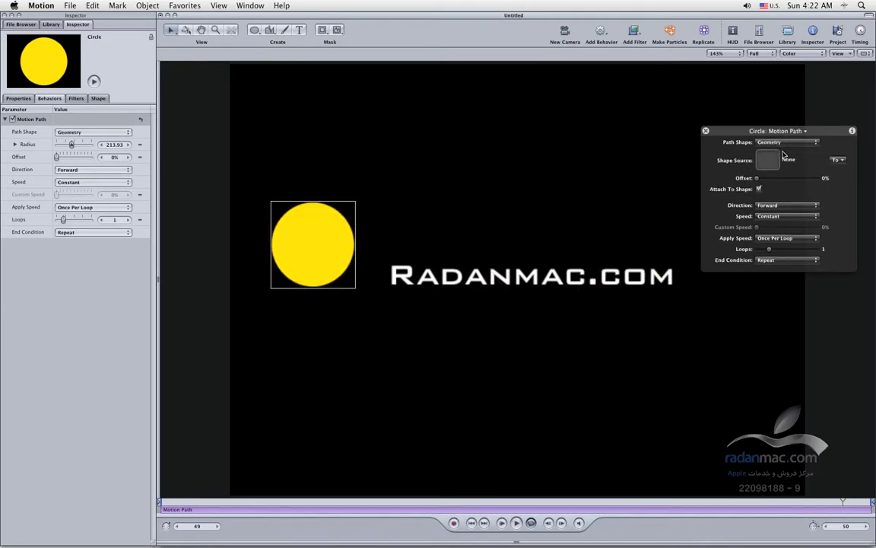
- Set the motion path's shape to Wave with amplitude 140, frequency 1.61, phase -37° and damping 2
{"action": "left_click", "coordinate": [789, 144]}
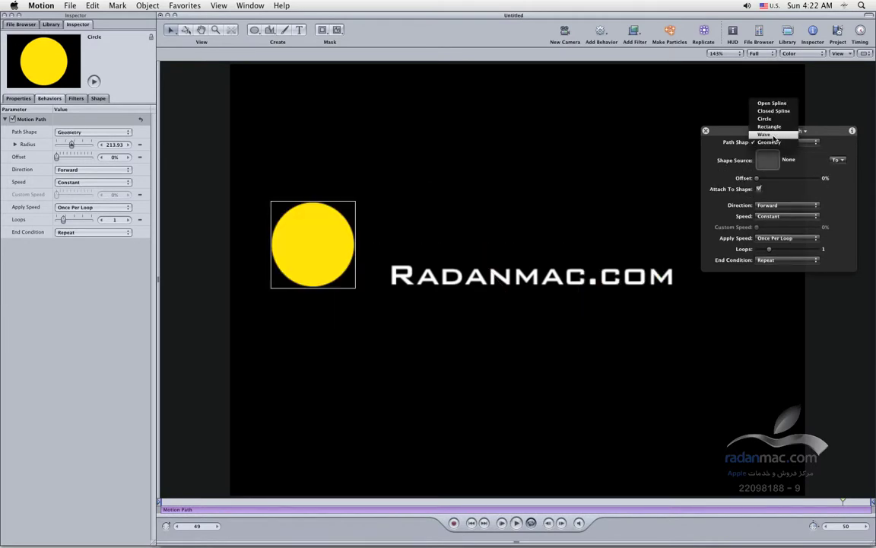
{"action": "left_click", "coordinate": [774, 135]}
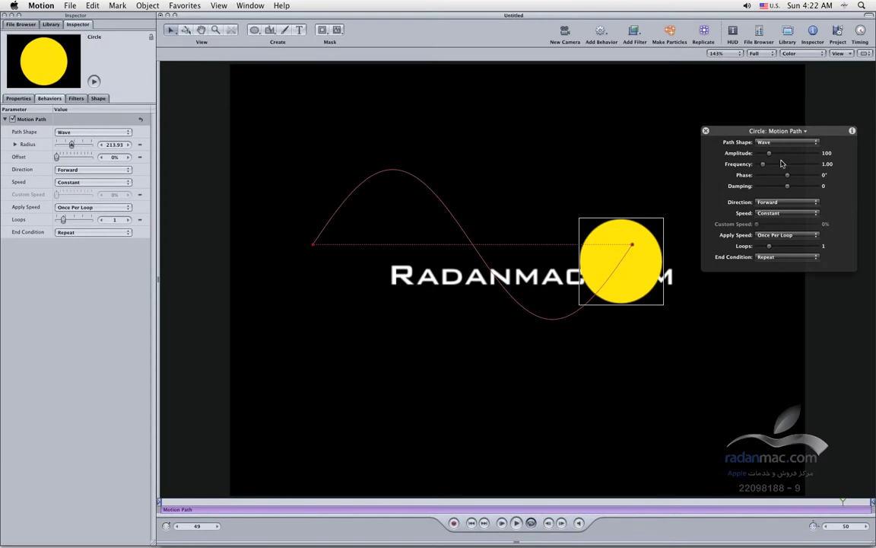
{"action": "left_click_drag", "start_coordinate": [767, 156], "coordinate": [771, 155]}
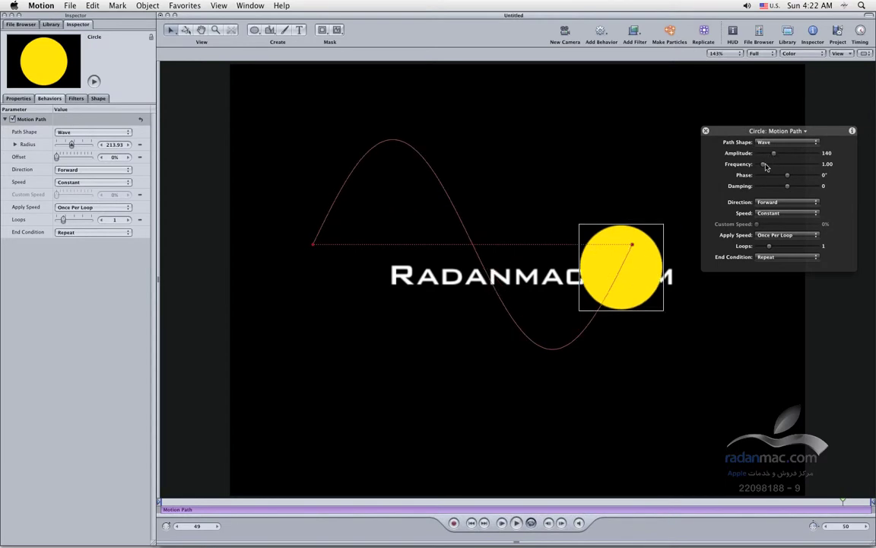
{"action": "left_click_drag", "start_coordinate": [765, 166], "coordinate": [790, 186]}
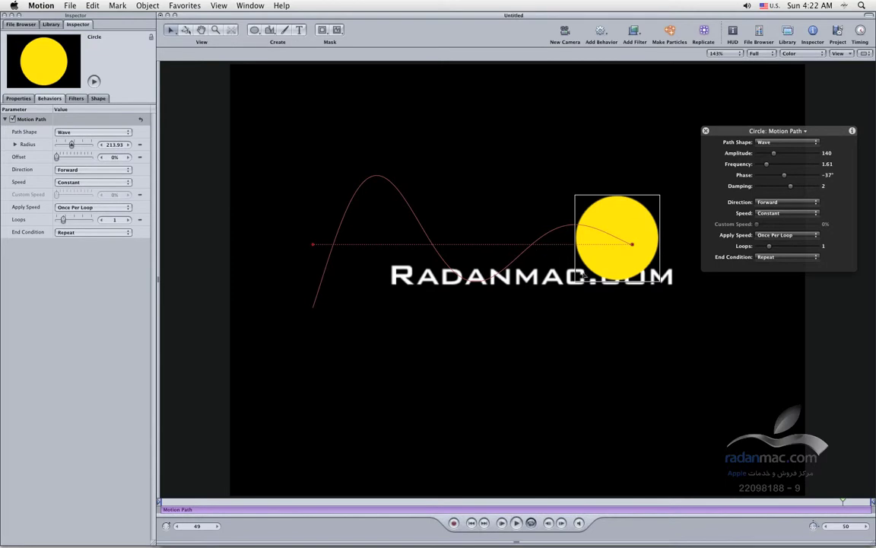
- Move the Radanmac.com text slightly down and left, and bring the circle's Motion Path settings back up in the HUD
{"action": "left_click_drag", "start_coordinate": [434, 282], "coordinate": [391, 298]}
{"action": "left_click", "coordinate": [624, 234]}
{"action": "left_click", "coordinate": [624, 235]}
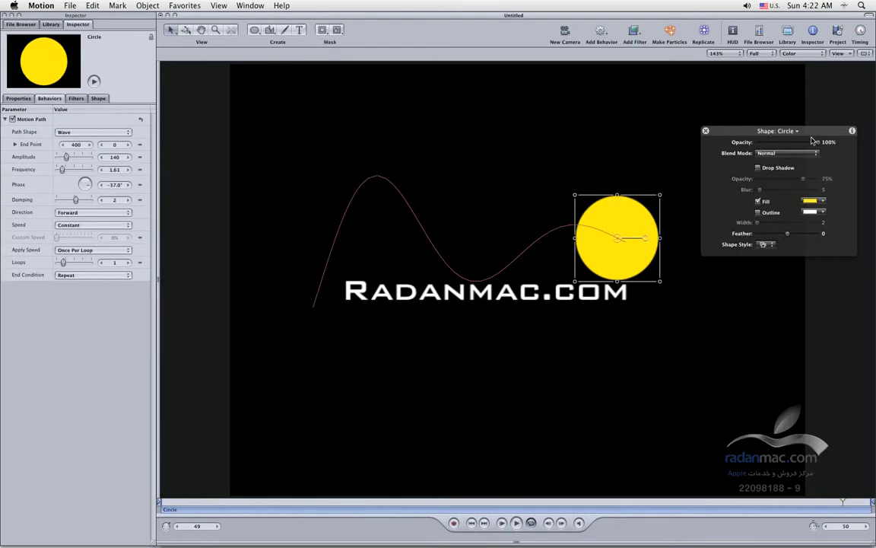
{"action": "left_click", "coordinate": [776, 130]}
{"action": "left_click", "coordinate": [780, 145]}
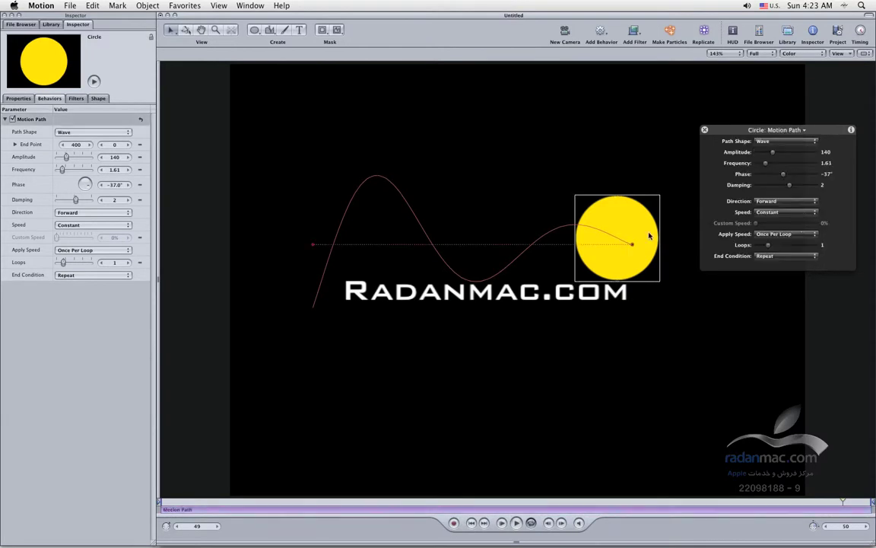
- Set the Radanmac.com text's path shape to Wave with a start point X of -5 and an amplitude of 40
{"action": "left_click", "coordinate": [427, 292]}
{"action": "left_click", "coordinate": [94, 82]}
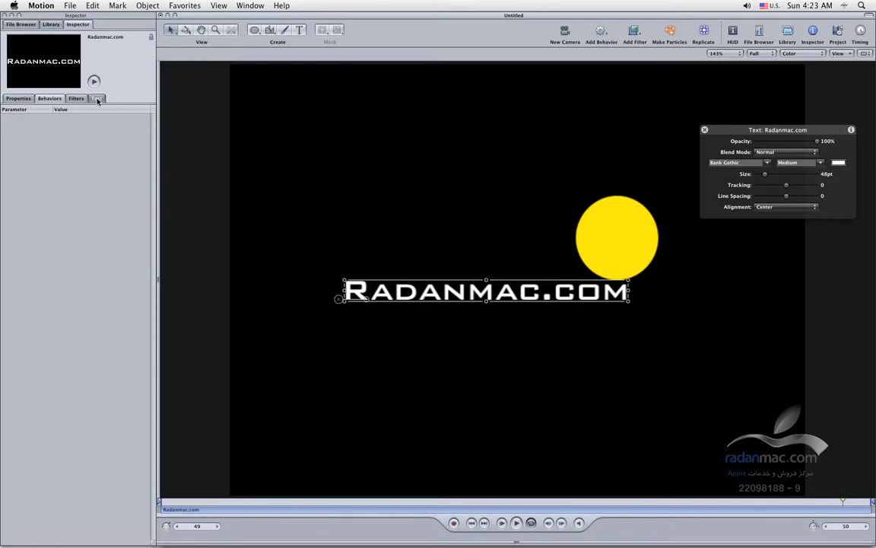
{"action": "left_click", "coordinate": [97, 98]}
{"action": "left_click", "coordinate": [96, 270]}
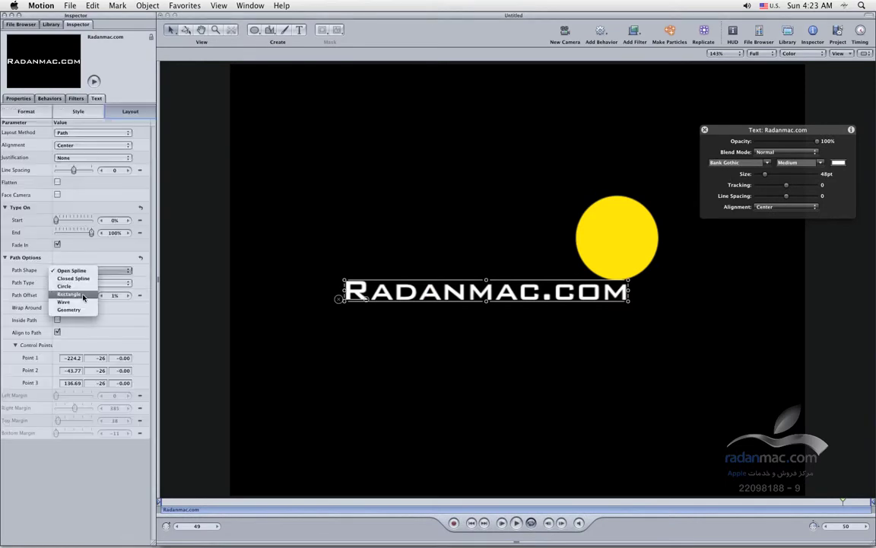
{"action": "left_click", "coordinate": [76, 300]}
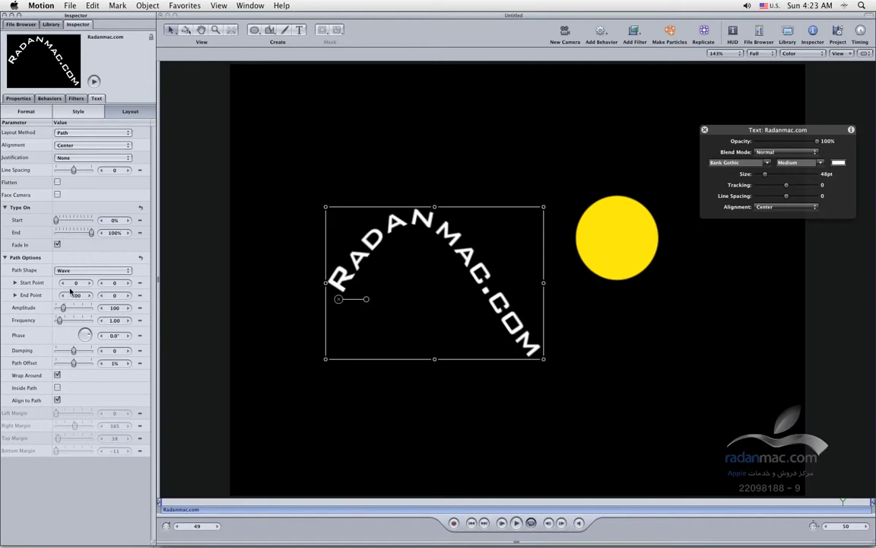
{"action": "left_click_drag", "start_coordinate": [74, 283], "coordinate": [59, 312]}
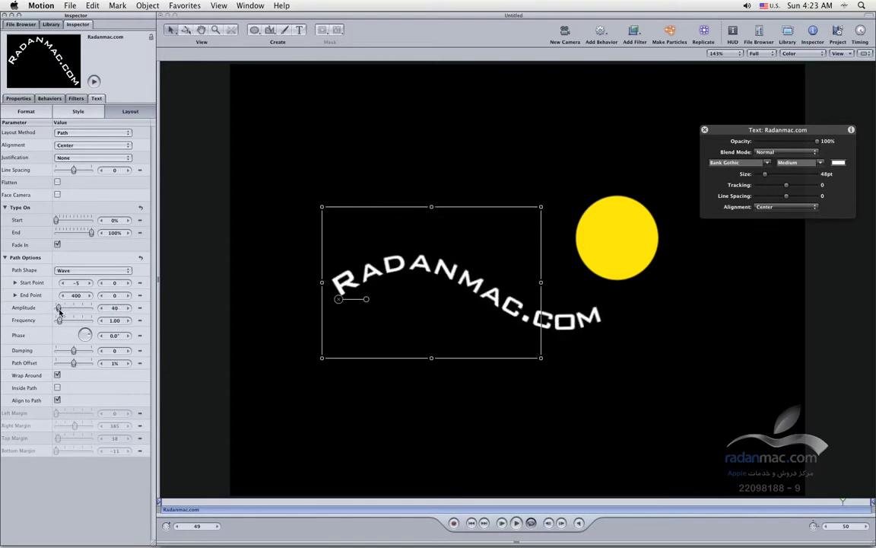
{"action": "left_click_drag", "start_coordinate": [73, 353], "coordinate": [73, 353]}
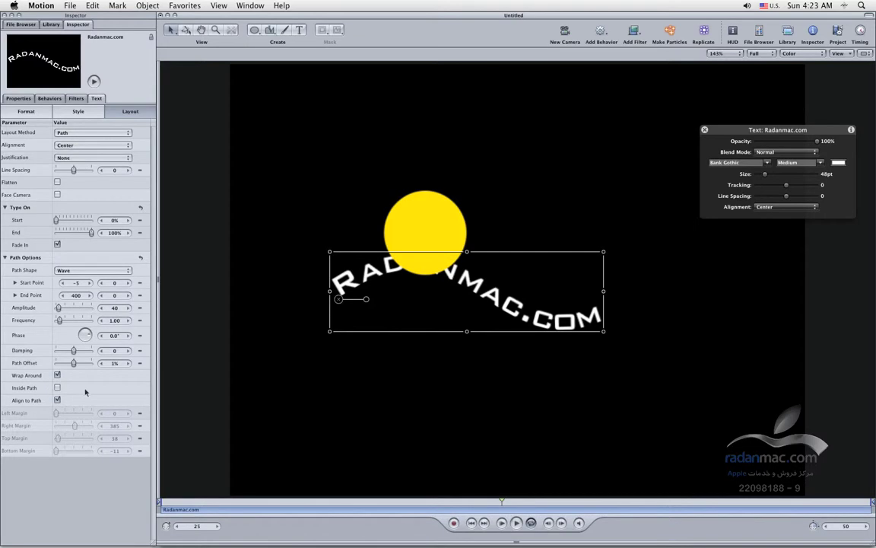
- Delete the yellow circle and move the Radanmac.com text up and slightly left, near the top of the canvas
{"action": "left_click", "coordinate": [438, 225]}
{"action": "key", "text": "Delete"}
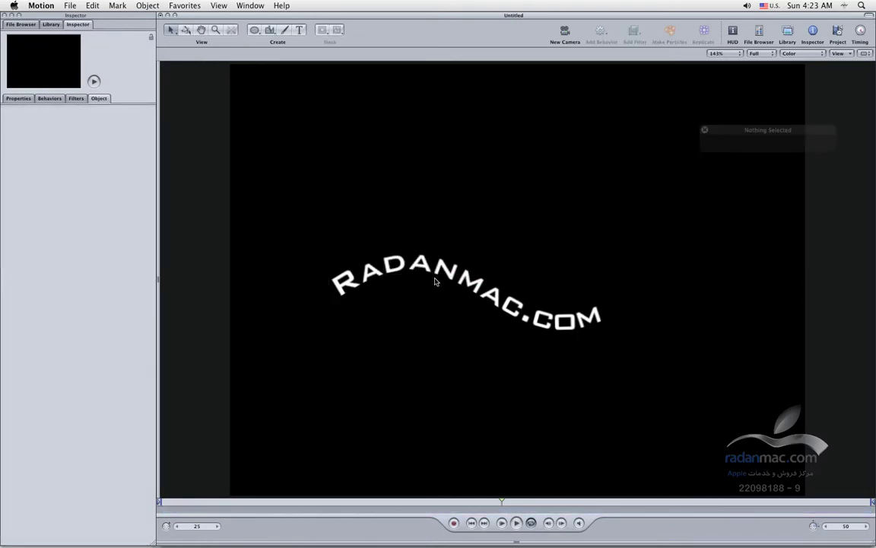
{"action": "left_click", "coordinate": [464, 281]}
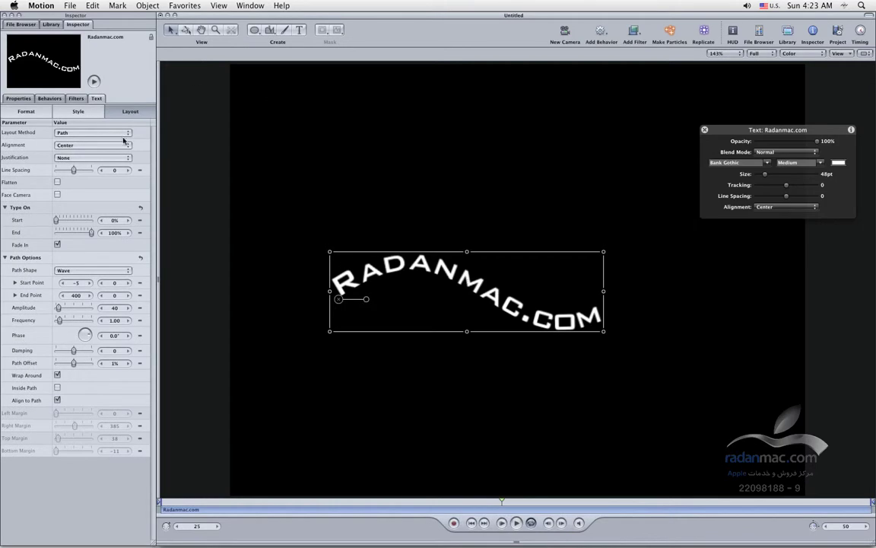
{"action": "left_click_drag", "start_coordinate": [392, 270], "coordinate": [384, 138]}
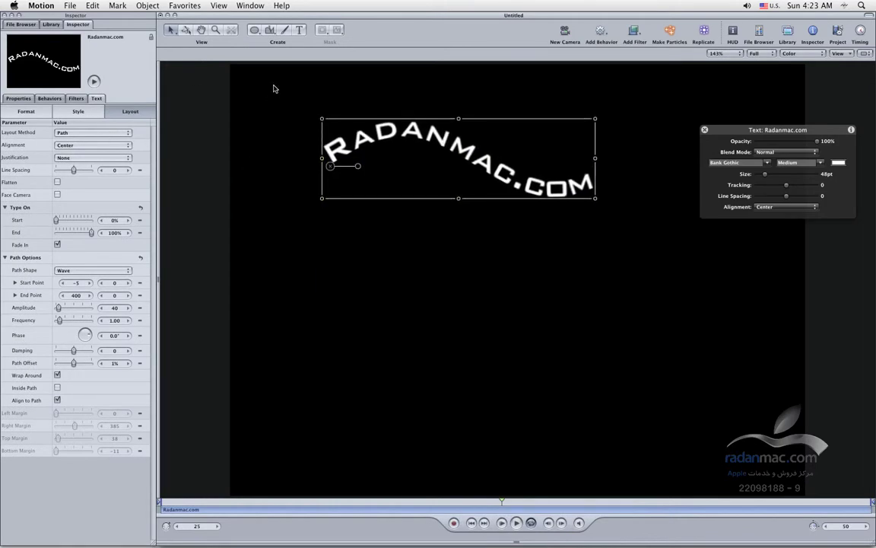
{"action": "left_click", "coordinate": [380, 140]}
{"action": "left_click", "coordinate": [361, 142]}
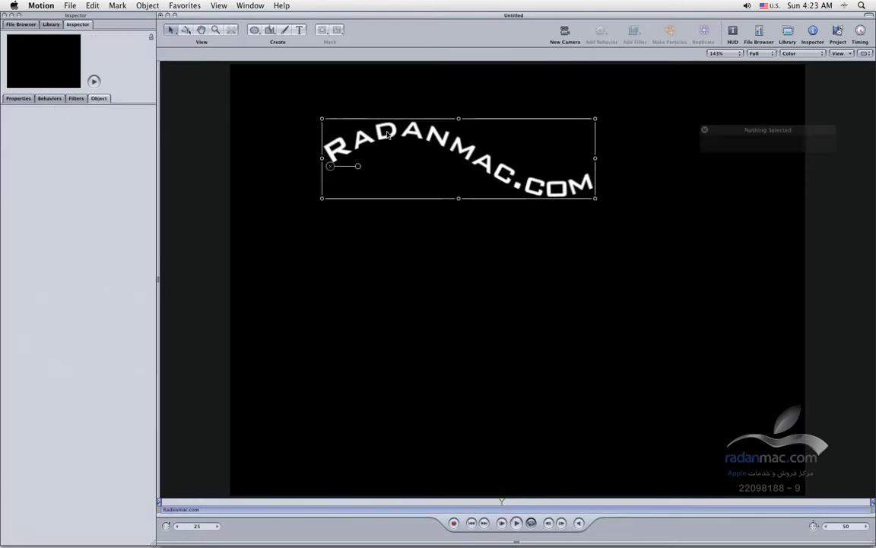
{"action": "left_click_drag", "start_coordinate": [361, 142], "coordinate": [346, 142]}
{"action": "left_click", "coordinate": [413, 133]}
{"action": "left_click", "coordinate": [401, 136]}
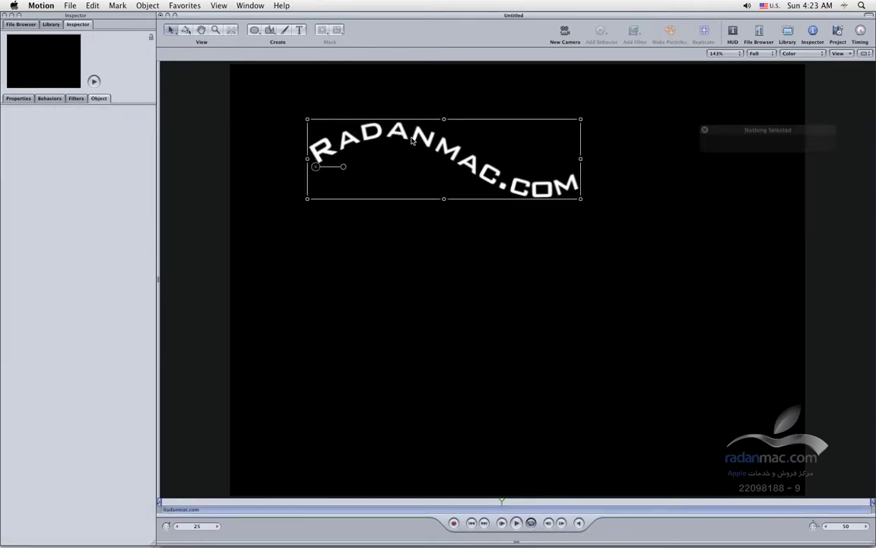
{"action": "left_click_drag", "start_coordinate": [317, 167], "coordinate": [306, 155]}
- Paint a yellow S-shaped wave across the canvas below the text with the Paint Stroke tool
{"action": "mouse_move", "coordinate": [268, 32]}
{"action": "left_mouse_down"}
{"action": "mouse_move", "coordinate": [270, 55]}
{"action": "mouse_move", "coordinate": [281, 38]}
{"action": "left_mouse_up"}
{"action": "left_click", "coordinate": [284, 31]}
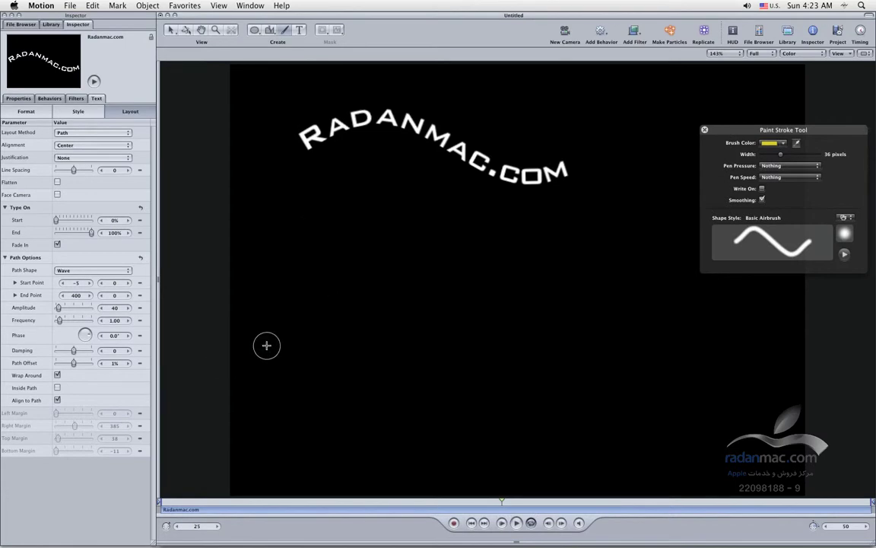
{"action": "mouse_move", "coordinate": [255, 270]}
{"action": "left_mouse_down"}
{"action": "mouse_move", "coordinate": [613, 450]}
{"action": "mouse_move", "coordinate": [744, 380]}
{"action": "mouse_move", "coordinate": [773, 346]}
{"action": "left_mouse_up"}
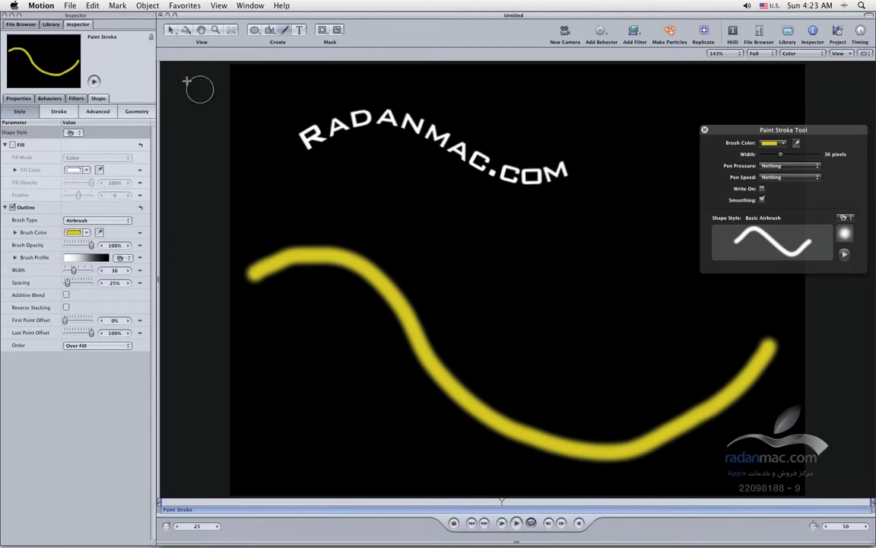
- Smooth the yellow paint stroke by adjusting its control points along the curve
{"action": "left_click", "coordinate": [171, 33]}
{"action": "left_click_drag", "start_coordinate": [170, 30], "coordinate": [173, 116]}
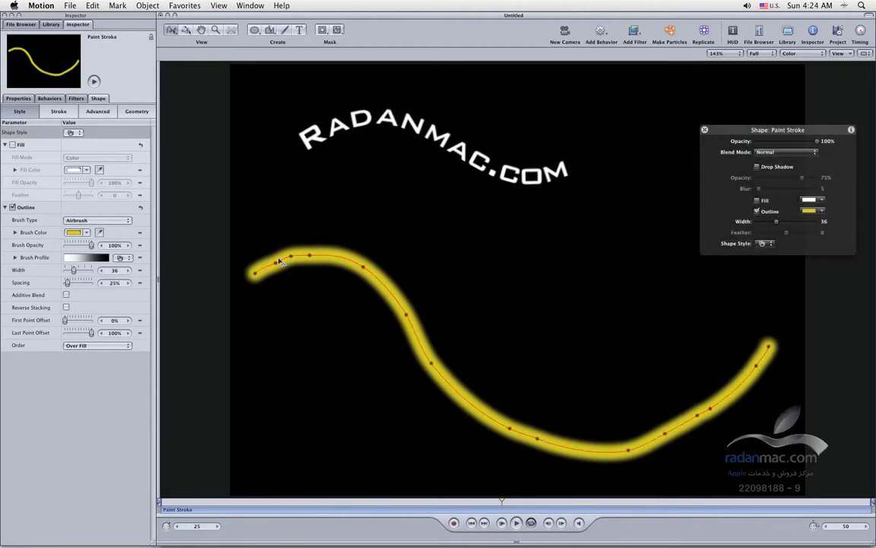
{"action": "mouse_move", "coordinate": [278, 265]}
{"action": "left_mouse_down"}
{"action": "mouse_move", "coordinate": [268, 257]}
{"action": "mouse_move", "coordinate": [293, 254]}
{"action": "mouse_move", "coordinate": [266, 254]}
{"action": "mouse_move", "coordinate": [281, 263]}
{"action": "left_mouse_up"}
{"action": "mouse_move", "coordinate": [407, 315]}
{"action": "left_mouse_down"}
{"action": "mouse_move", "coordinate": [399, 311]}
{"action": "mouse_move", "coordinate": [405, 321]}
{"action": "left_mouse_up"}
{"action": "left_click_drag", "start_coordinate": [698, 418], "coordinate": [667, 438]}
{"action": "left_click_drag", "start_coordinate": [714, 410], "coordinate": [714, 411]}
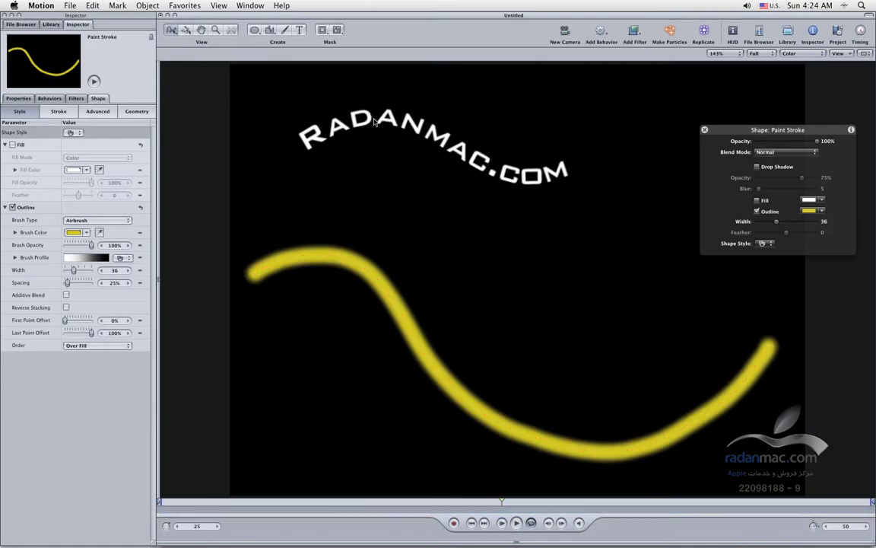
- Set the Radanmac.com text's path shape to Geometry with the Paint Stroke layer as its shape source
{"action": "left_click", "coordinate": [376, 122]}
{"action": "left_click", "coordinate": [344, 122]}
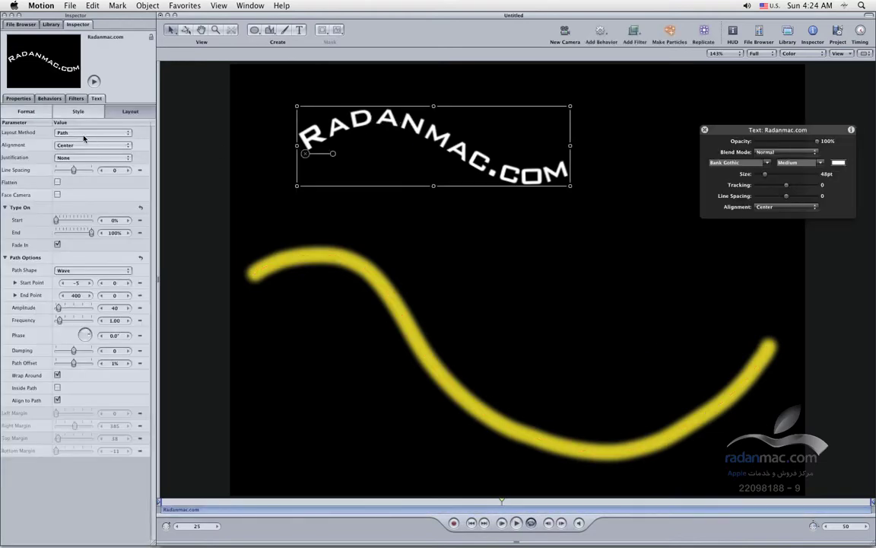
{"action": "left_click", "coordinate": [84, 270]}
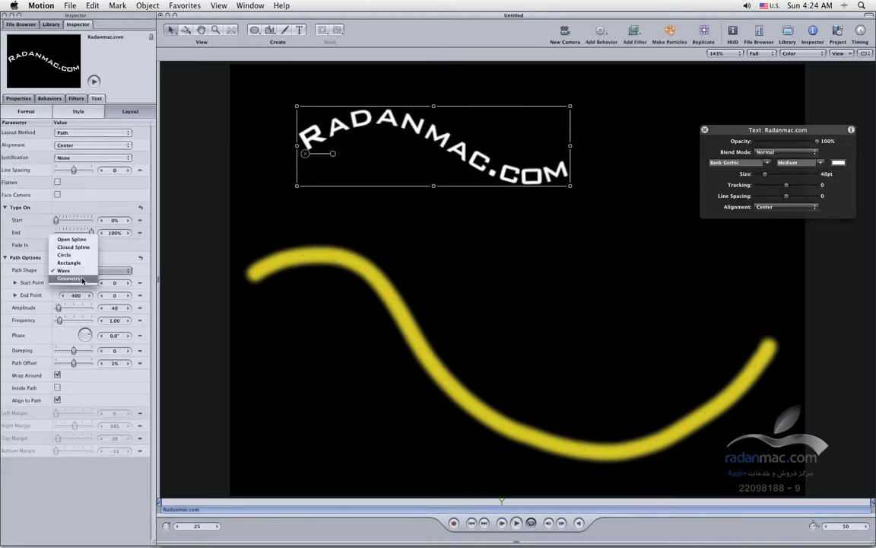
{"action": "left_click", "coordinate": [57, 279]}
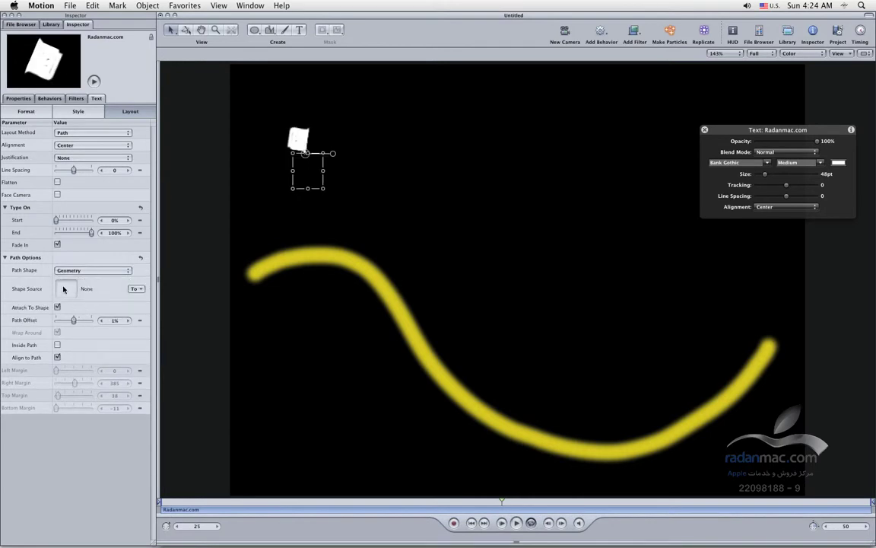
{"action": "key", "text": "F5"}
{"action": "mouse_move", "coordinate": [194, 129]}
{"action": "left_mouse_down"}
{"action": "mouse_move", "coordinate": [164, 122]}
{"action": "mouse_move", "coordinate": [64, 298]}
{"action": "mouse_move", "coordinate": [65, 290]}
{"action": "left_mouse_up"}
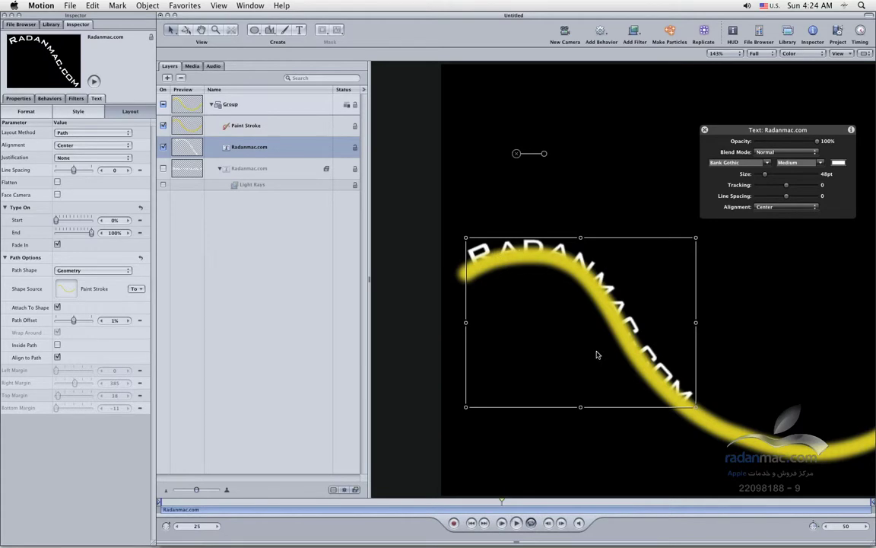
{"action": "key", "text": "F5"}
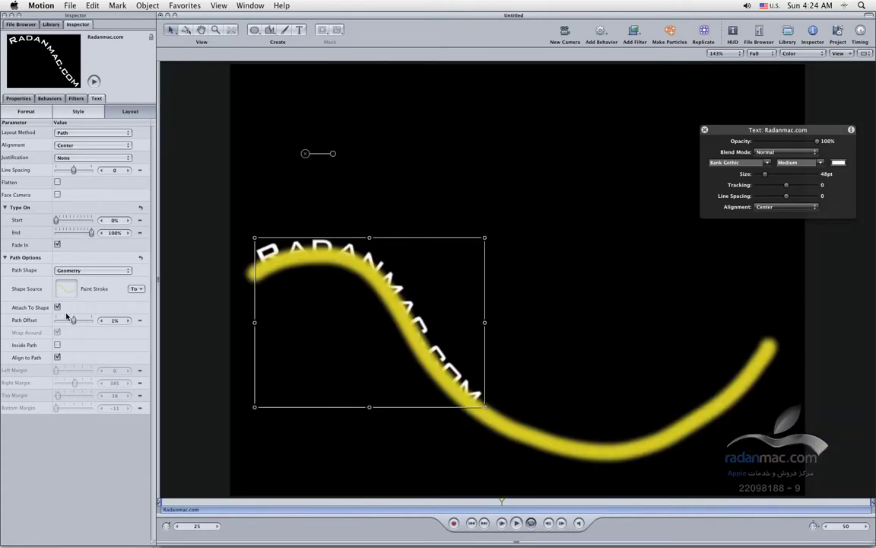
- Try the text's Inside Path option, turn off Align to Path and set the path offset to 34%
{"action": "mouse_move", "coordinate": [73, 320]}
{"action": "left_mouse_down"}
{"action": "mouse_move", "coordinate": [92, 321]}
{"action": "mouse_move", "coordinate": [73, 321]}
{"action": "left_mouse_up"}
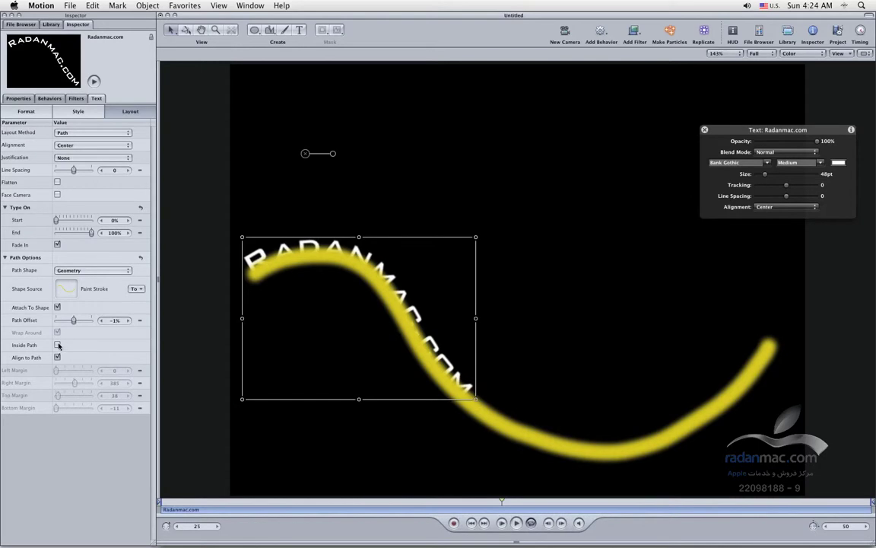
{"action": "left_click", "coordinate": [57, 345]}
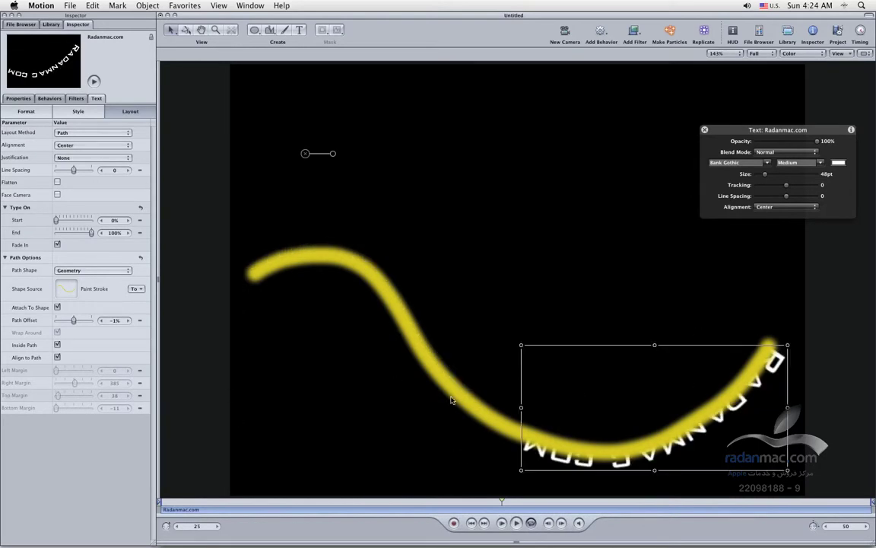
{"action": "left_click", "coordinate": [57, 346]}
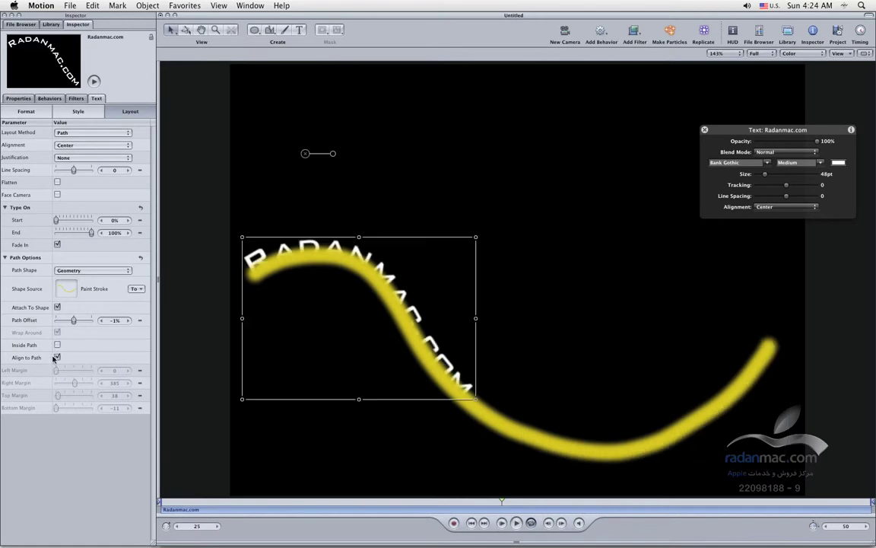
{"action": "left_click", "coordinate": [56, 358]}
{"action": "left_click_drag", "start_coordinate": [74, 320], "coordinate": [79, 320]}
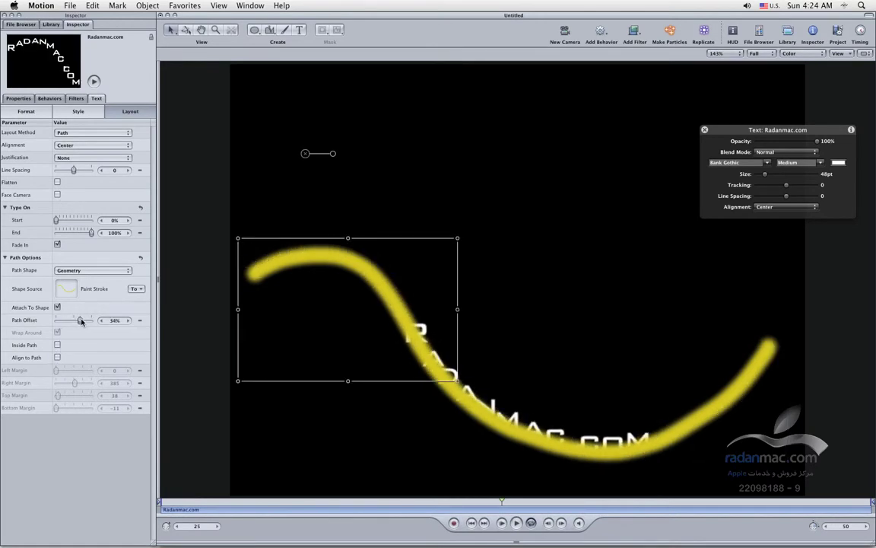
- Hide the Paint Stroke layer so that only the text shows on the canvas
{"action": "key", "text": "F5"}
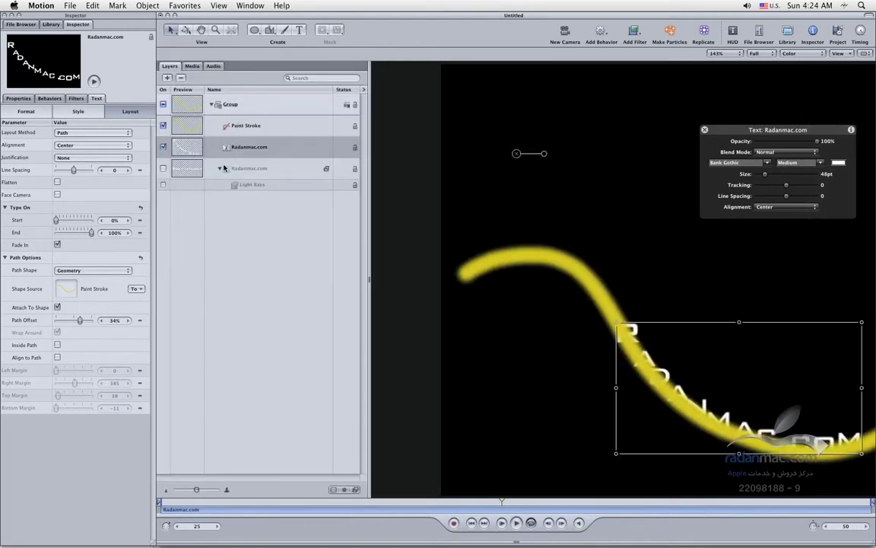
{"action": "left_click", "coordinate": [163, 125]}
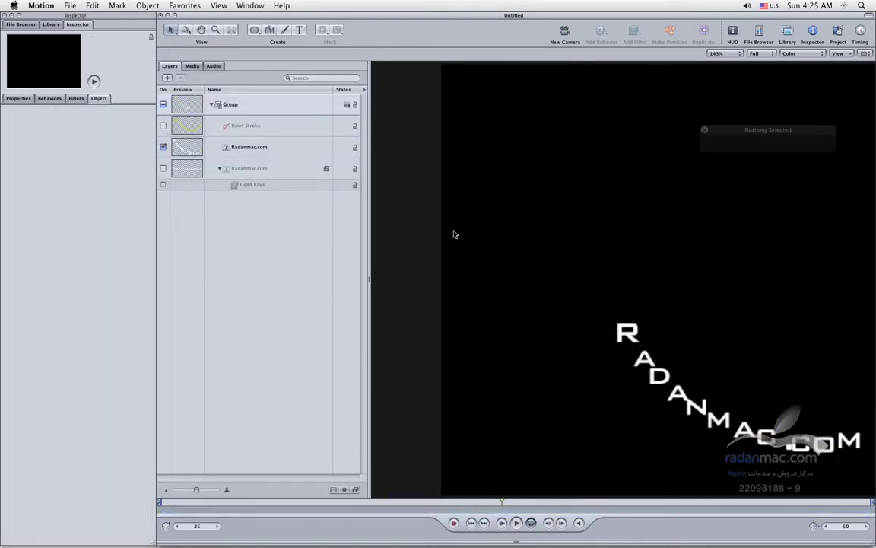
{"action": "key", "text": "F5"}
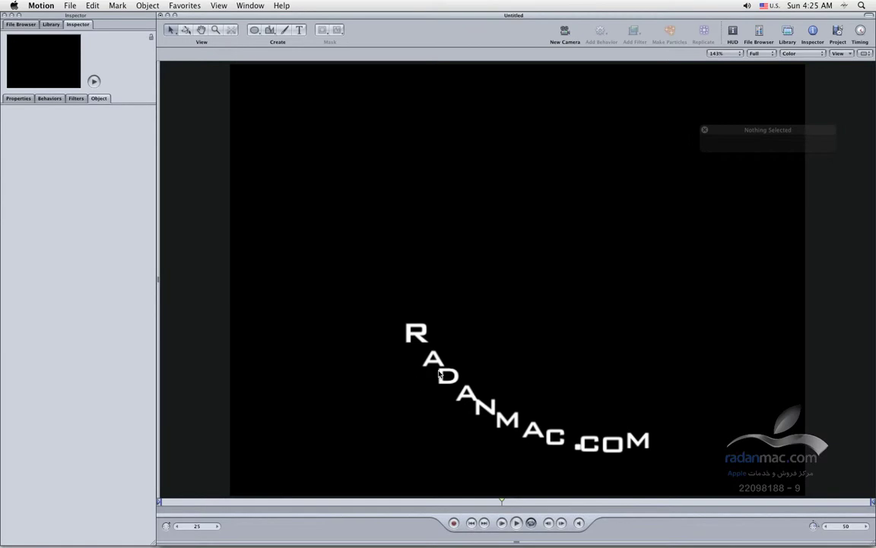
- Turn Align to Path back on for the Radanmac.com text and set its path offset to 0%
{"action": "left_click", "coordinate": [435, 359]}
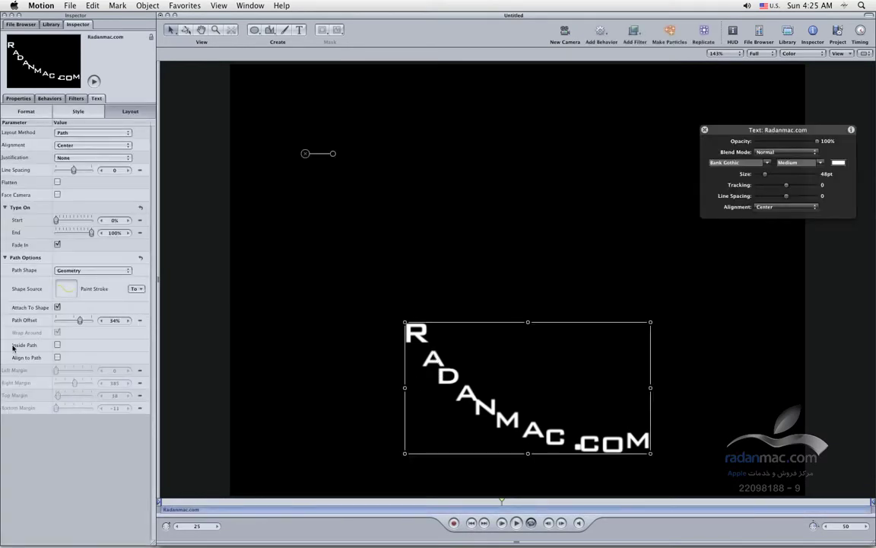
{"action": "left_click", "coordinate": [57, 358]}
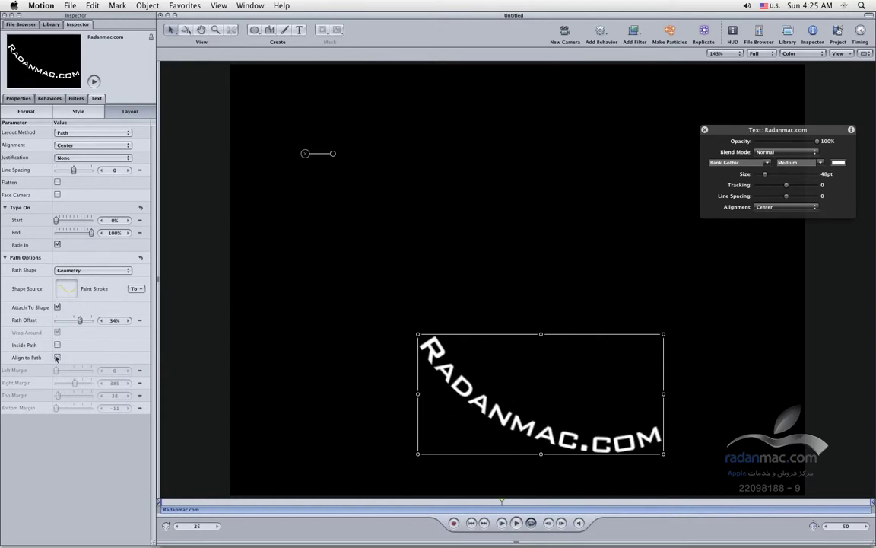
{"action": "left_click", "coordinate": [56, 358]}
{"action": "mouse_move", "coordinate": [82, 322]}
{"action": "left_mouse_down"}
{"action": "mouse_move", "coordinate": [89, 322]}
{"action": "mouse_move", "coordinate": [75, 322]}
{"action": "left_mouse_up"}
{"action": "left_click", "coordinate": [57, 357]}
{"action": "double_click", "coordinate": [114, 321]}
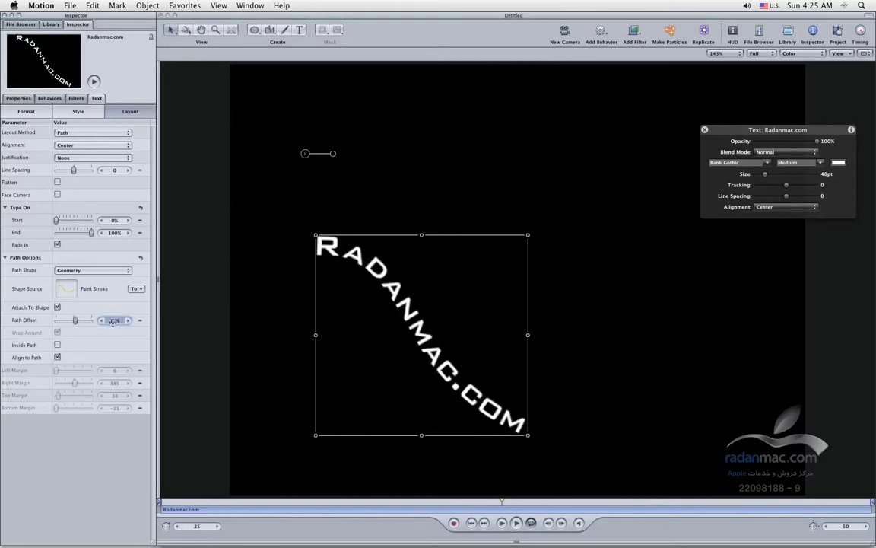
{"action": "type", "text": "0"}
{"action": "key", "text": "Return"}
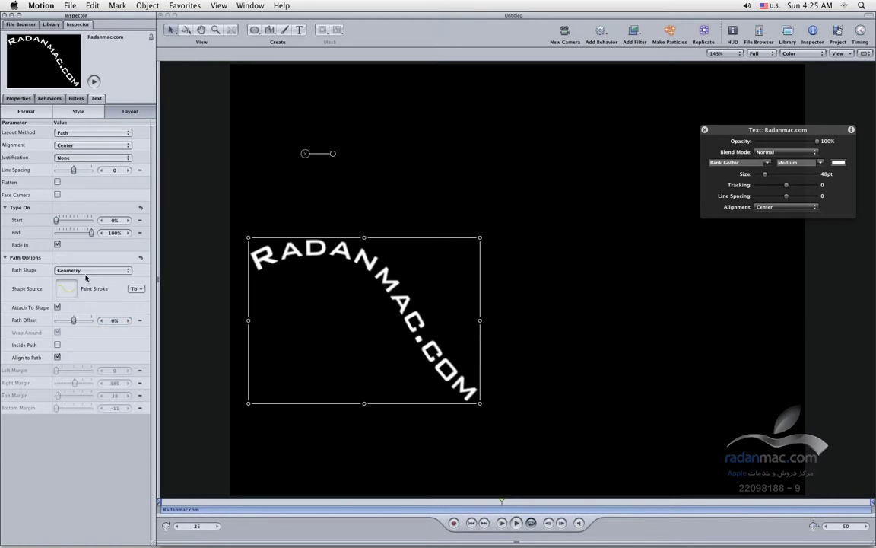
{"action": "left_click", "coordinate": [86, 272]}
{"action": "left_click", "coordinate": [108, 271]}
{"action": "left_click", "coordinate": [140, 290]}
{"action": "left_click", "coordinate": [118, 263]}
- Try the Paragraph layout method on the Radanmac.com text and return it to Path
{"action": "left_click", "coordinate": [84, 138]}
{"action": "left_click", "coordinate": [73, 121]}
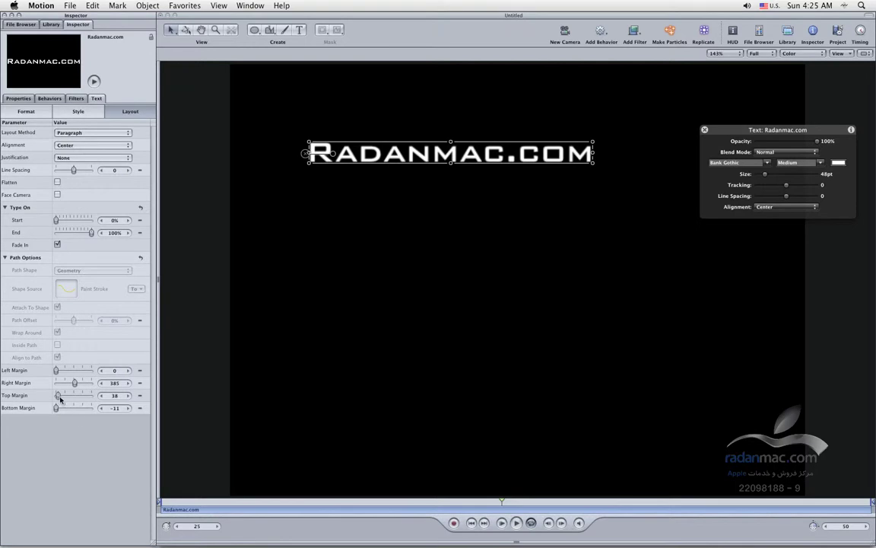
{"action": "left_click", "coordinate": [92, 132]}
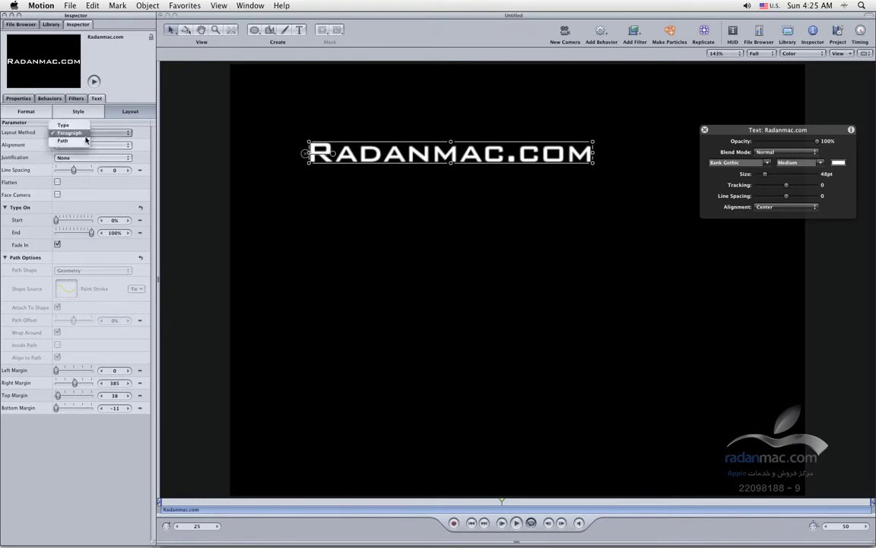
{"action": "left_click", "coordinate": [76, 141]}
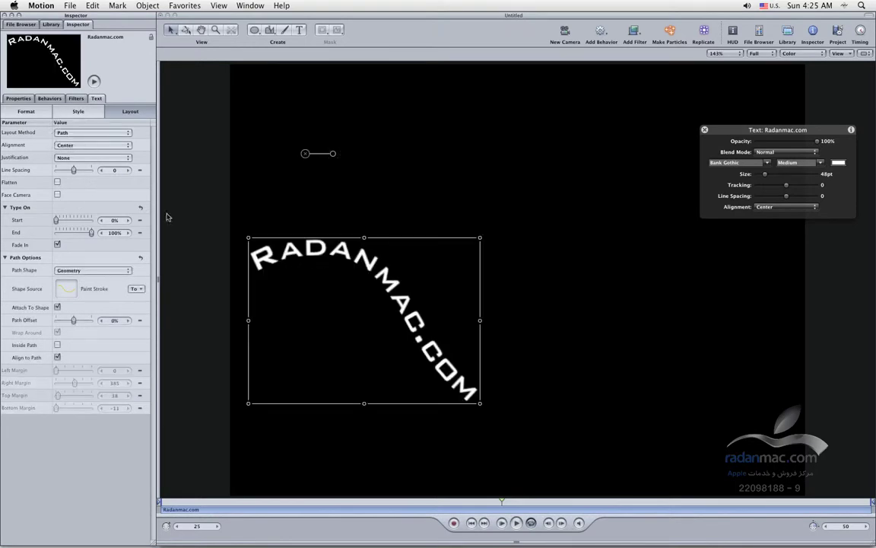
{"action": "left_click_drag", "start_coordinate": [410, 310], "coordinate": [471, 290]}
{"action": "left_click", "coordinate": [404, 336]}
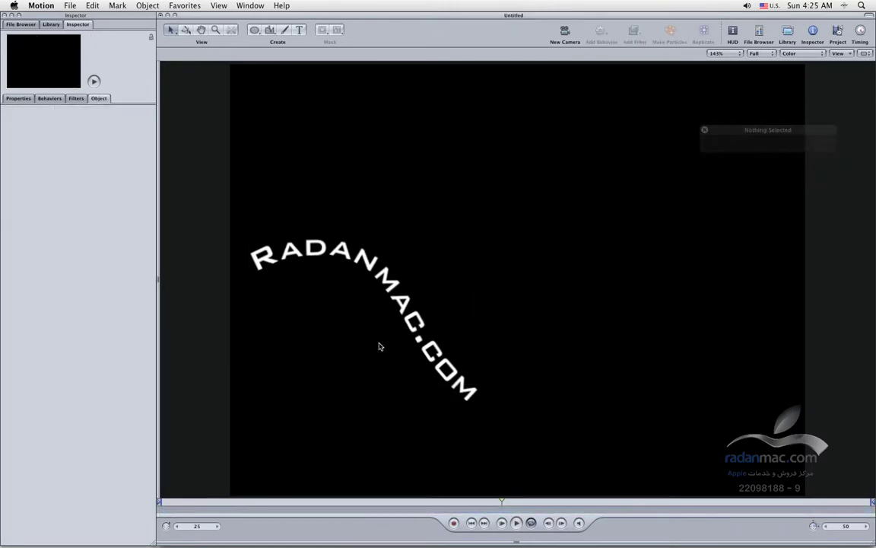